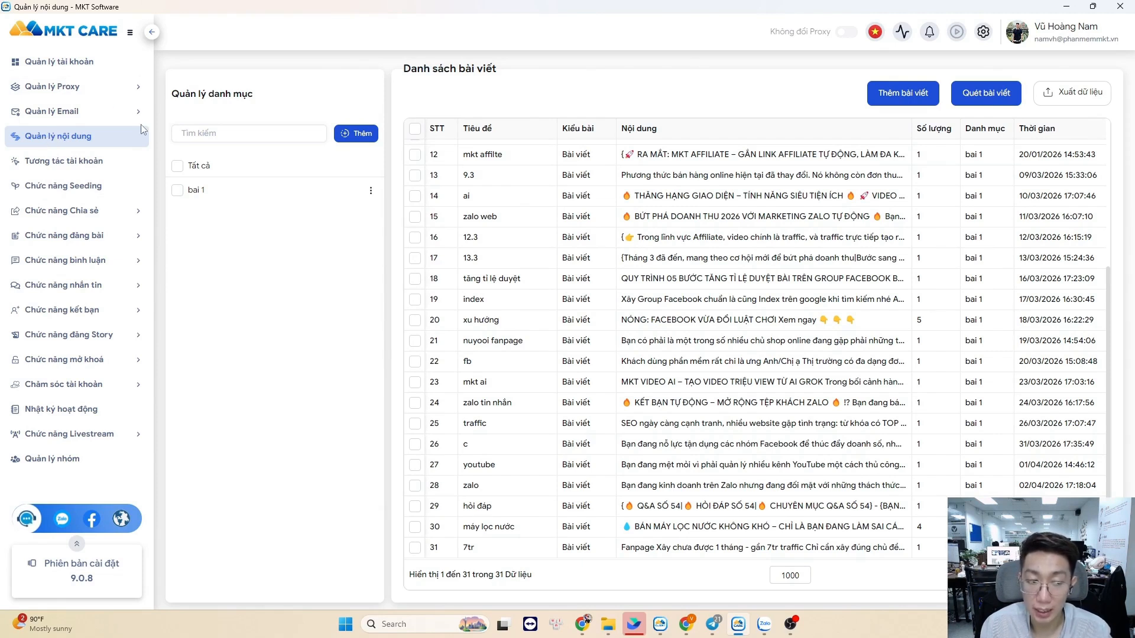
Open the Thêm bài viết form from the Chức năng đăng bài section of Quản lý nội dung
left_click(89, 235)
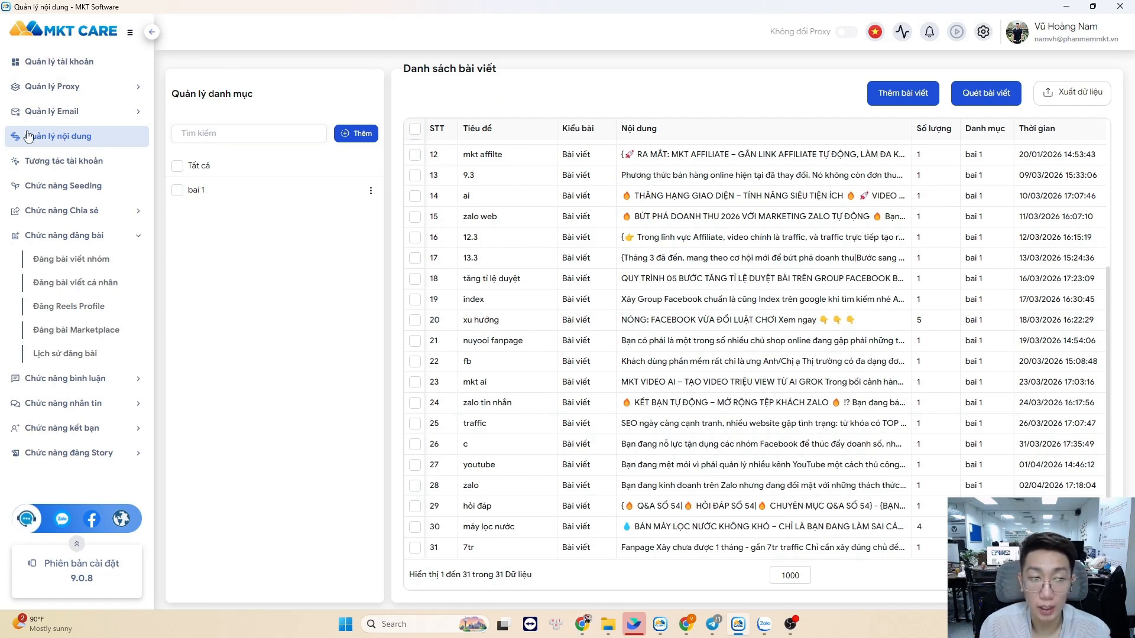
left_click(907, 95)
Paste ChatGPT's first 'Hey everyone' investor post into the new post's Nội dung field
left_click(582, 625)
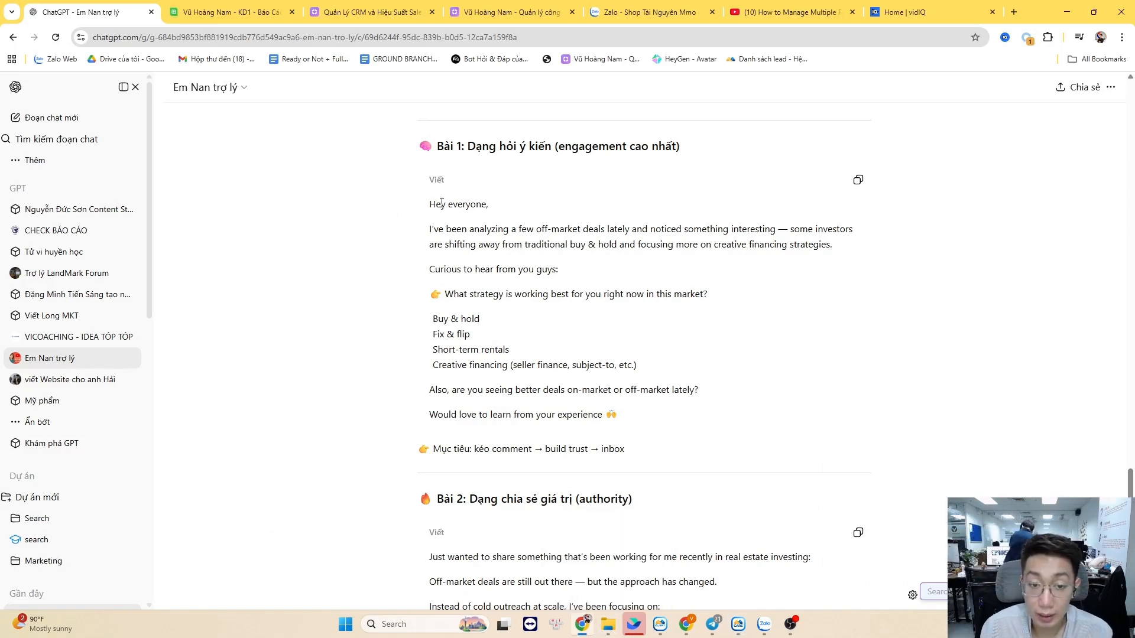
left_click_drag(430, 206, 658, 445)
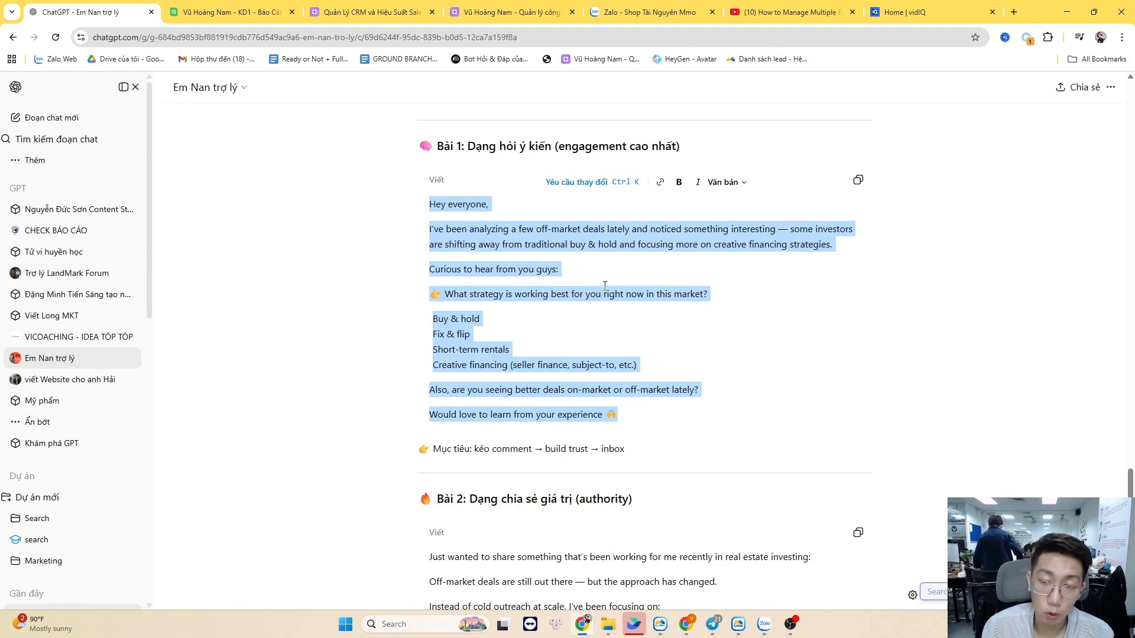
key("alt")
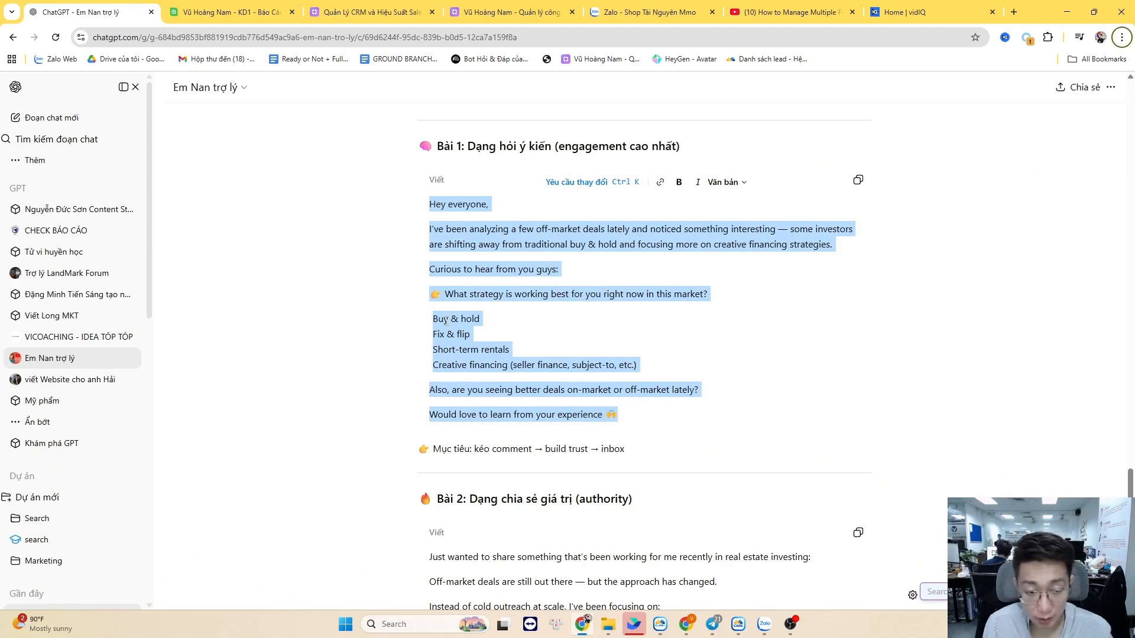
key("alt+Tab")
key("ctrl+v")
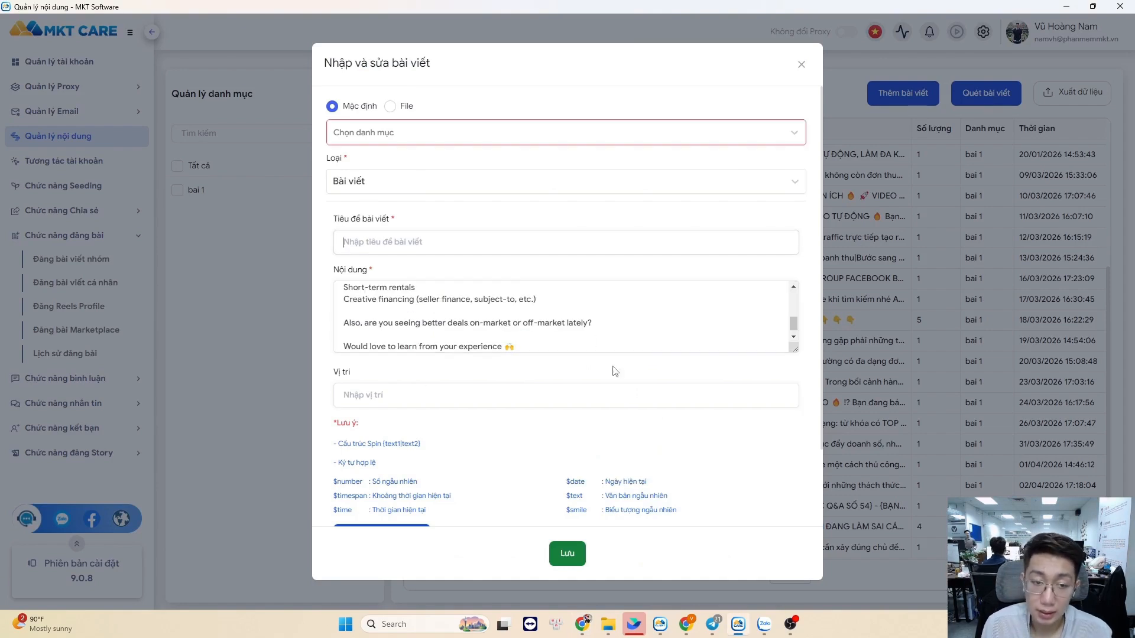
Save the post titled 'invetor' in category bai 1 with Theo thứ tự posting order
left_click(441, 130)
left_click(427, 161)
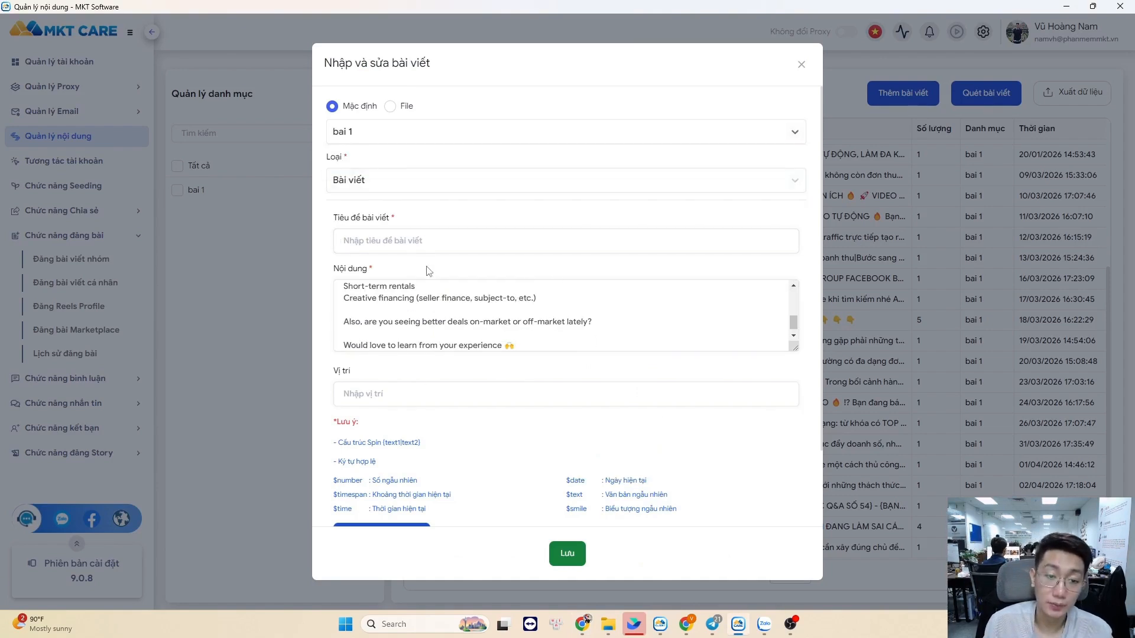
left_click(457, 251)
type("invetor")
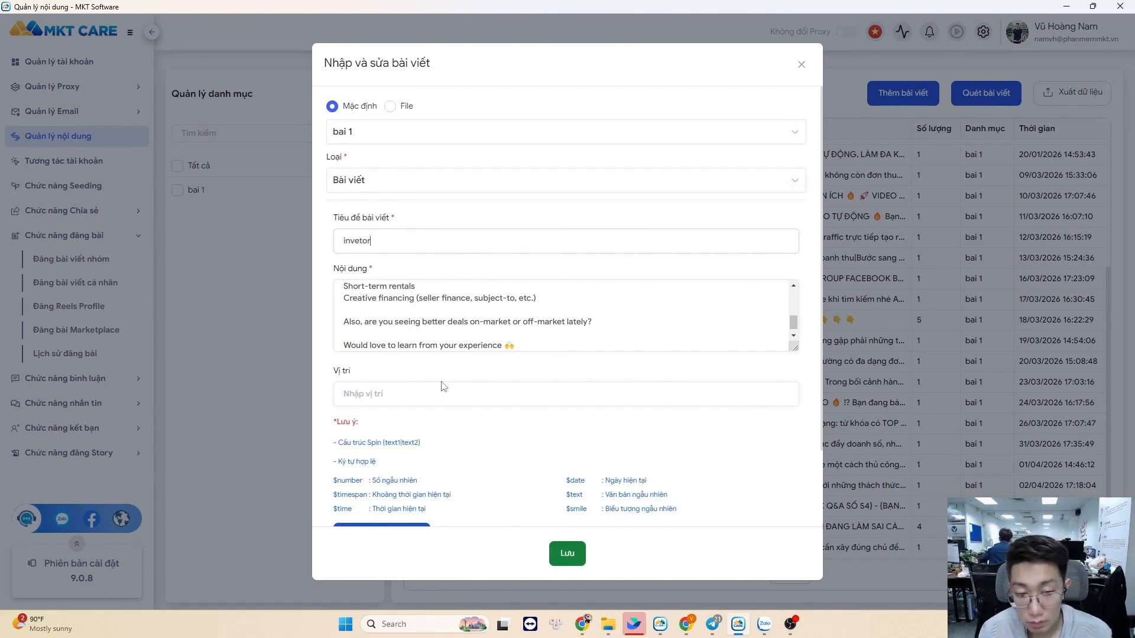
scroll(490, 413, "down", 2)
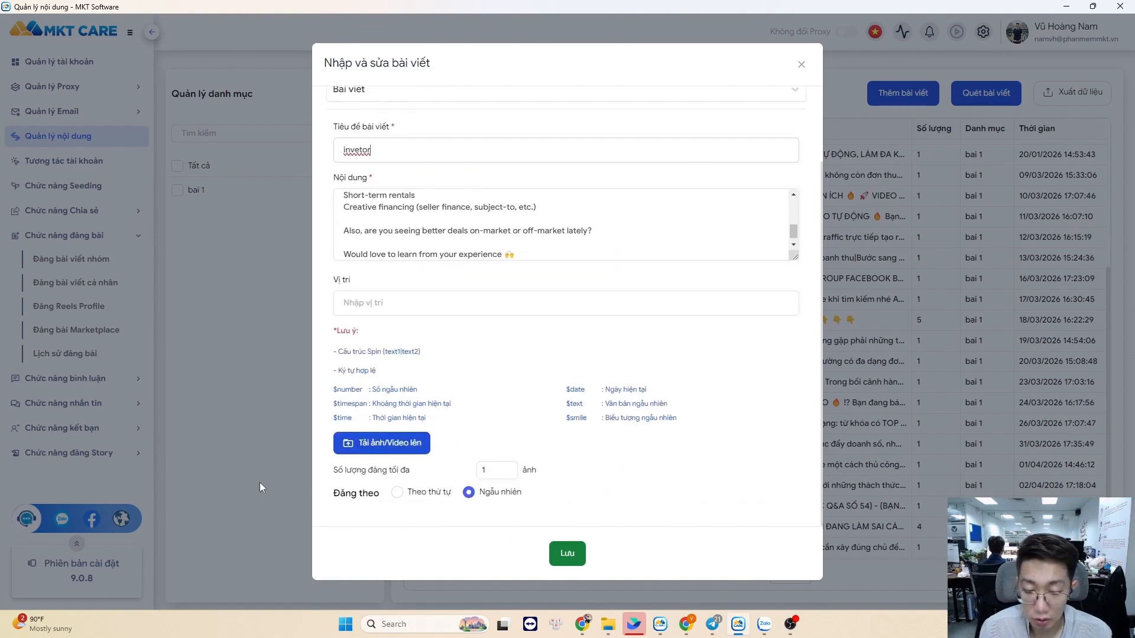
left_click(428, 494)
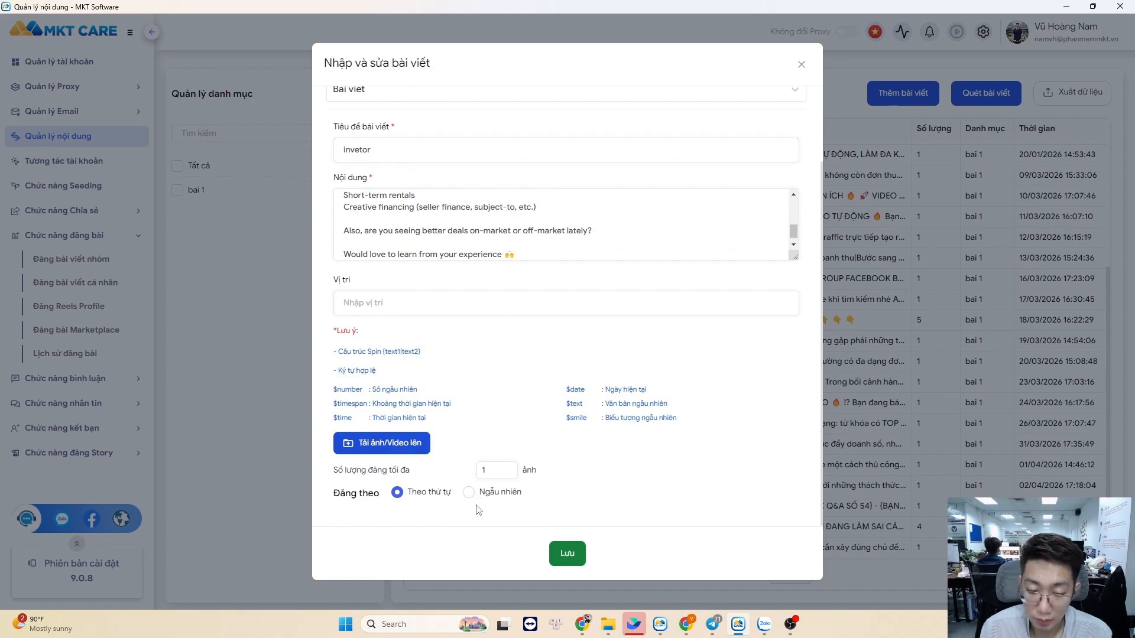
left_click(571, 554)
scroll(828, 225, "down", 1)
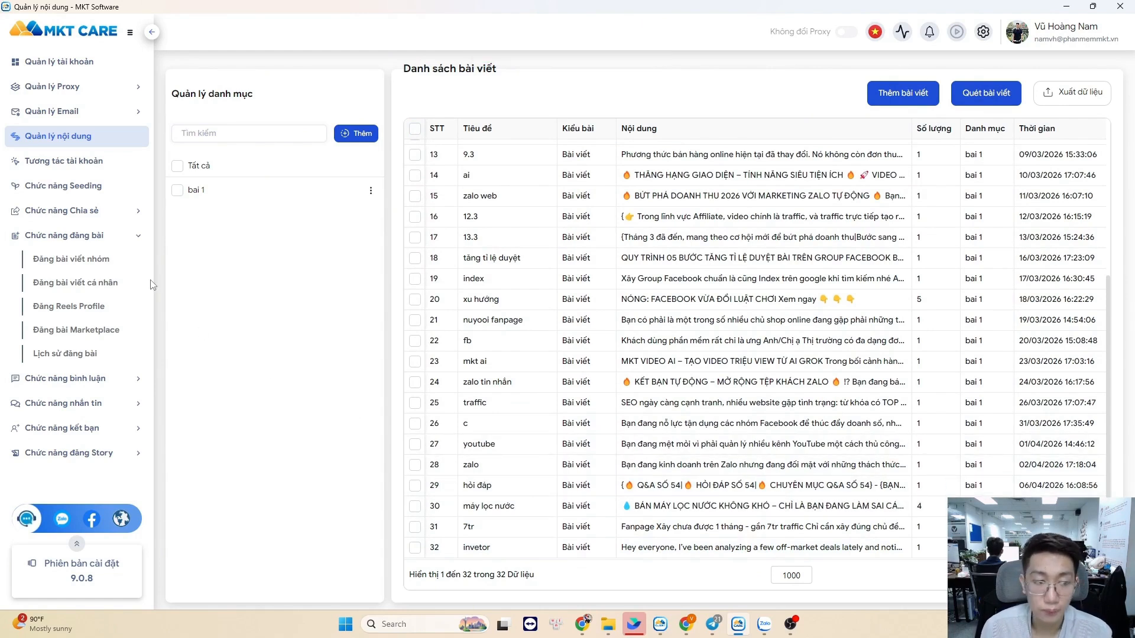
Open Đăng bài viết nhóm and switch the interface language to English
left_click(125, 260)
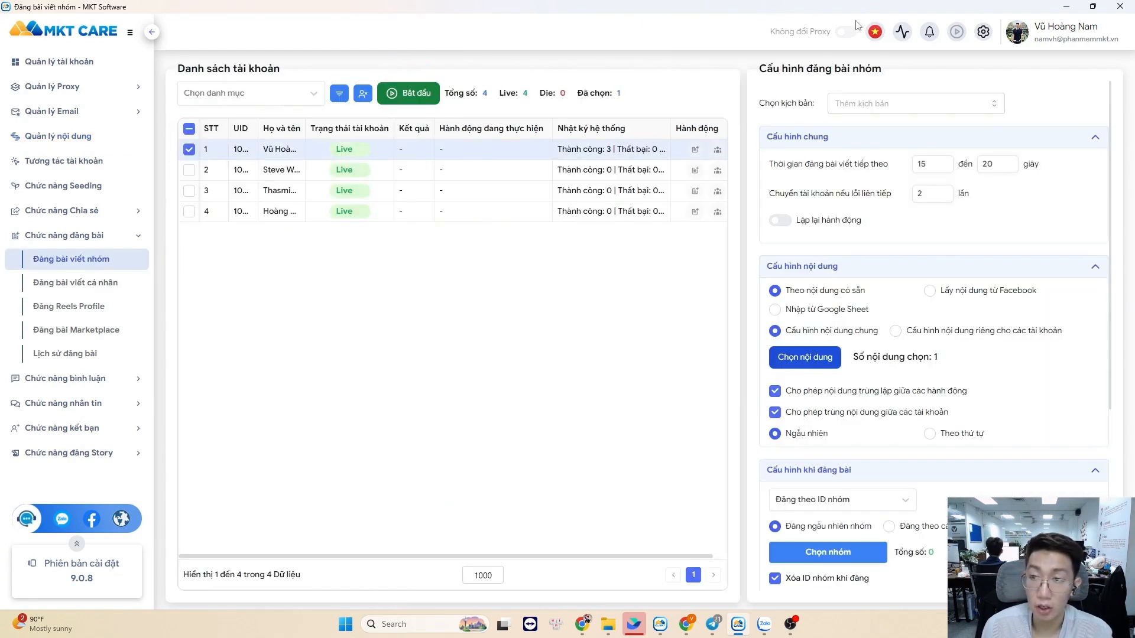
left_click(875, 31)
left_click(917, 59)
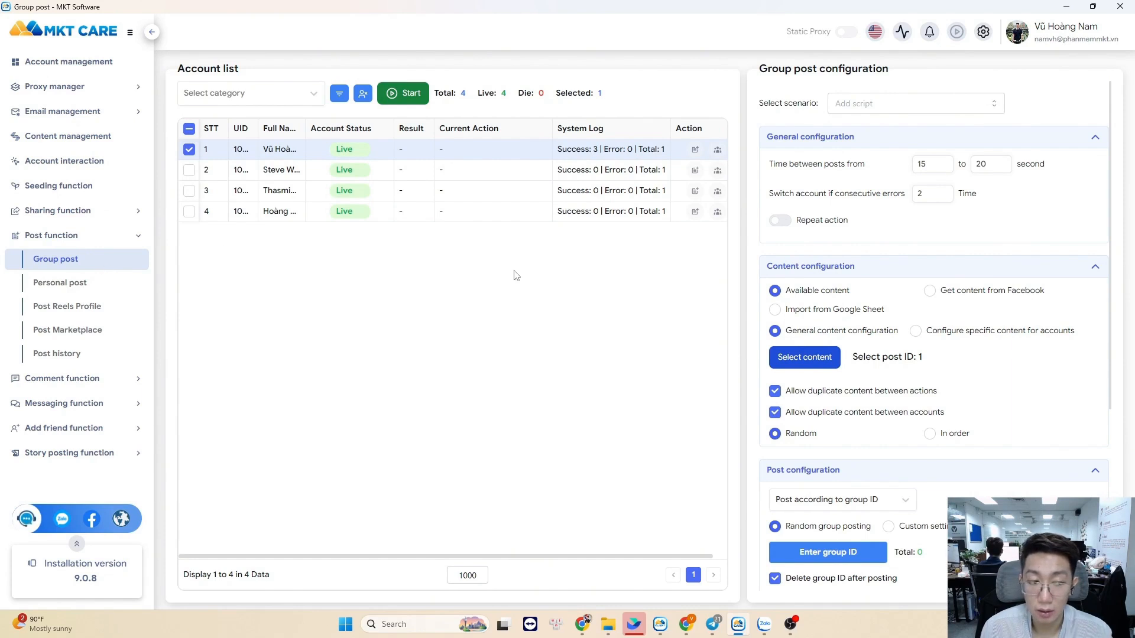
Set Post configuration to Post according to group and bring up MKT Client
scroll(899, 469, "down", 1)
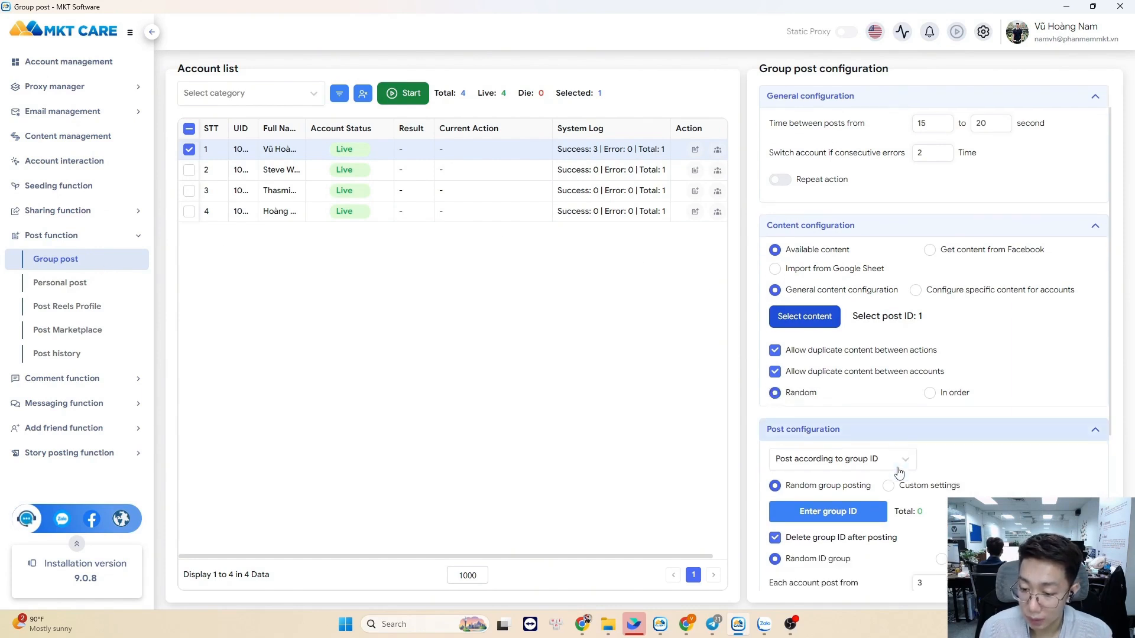
left_click(911, 441)
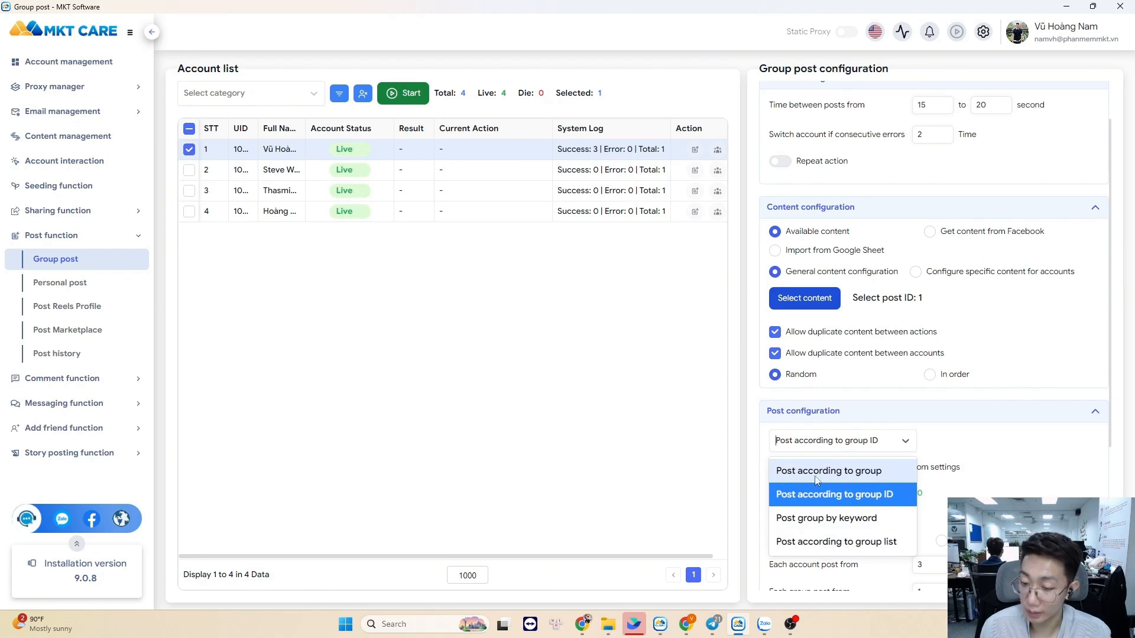
left_click(832, 473)
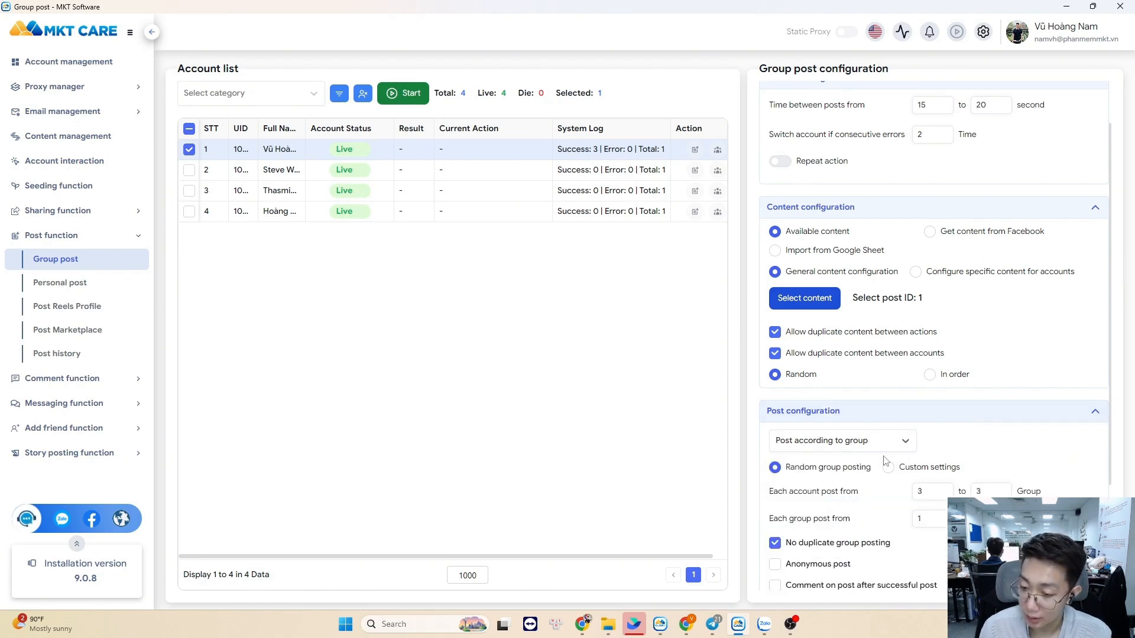
left_click(661, 623)
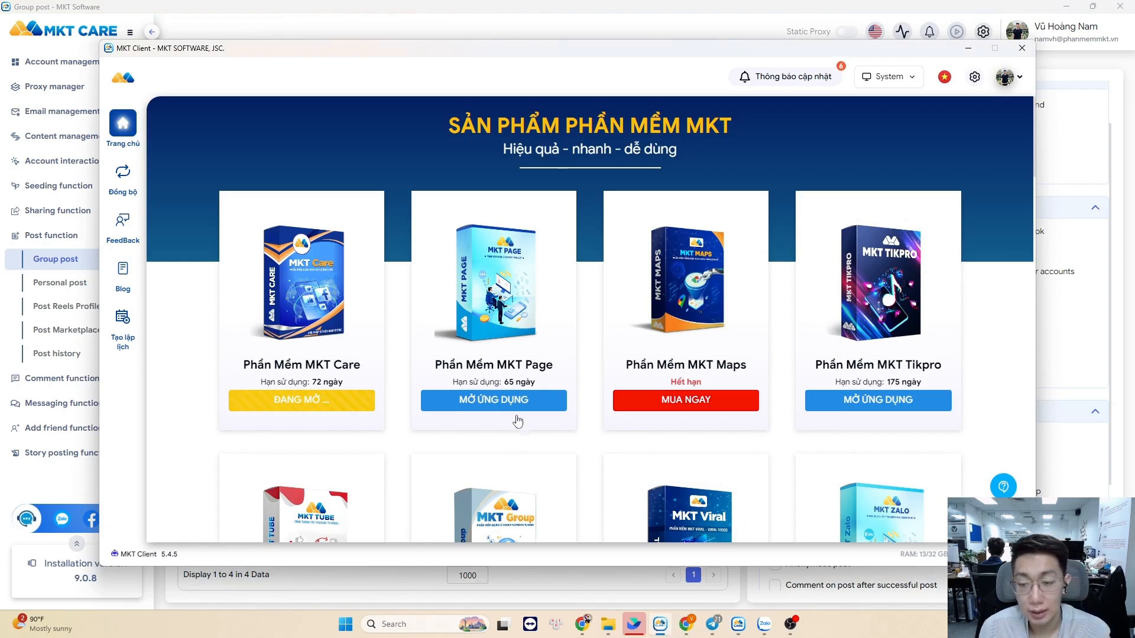
Launch MKT UID from the MKT Client product list
scroll(520, 416, "down", 5)
scroll(549, 367, "down", 4)
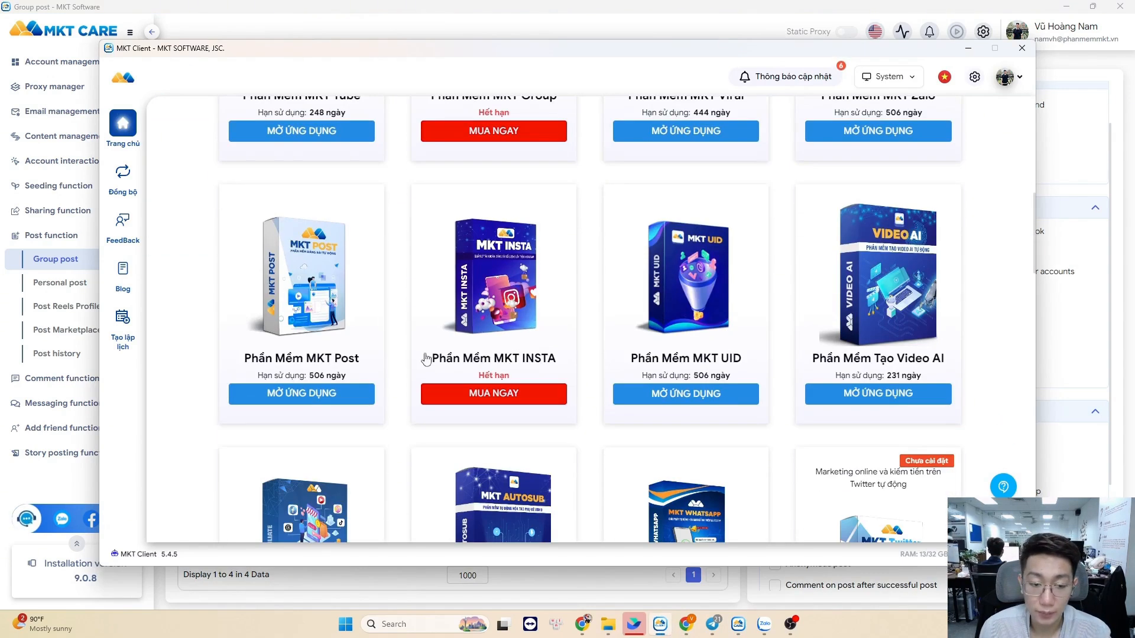
left_click(704, 406)
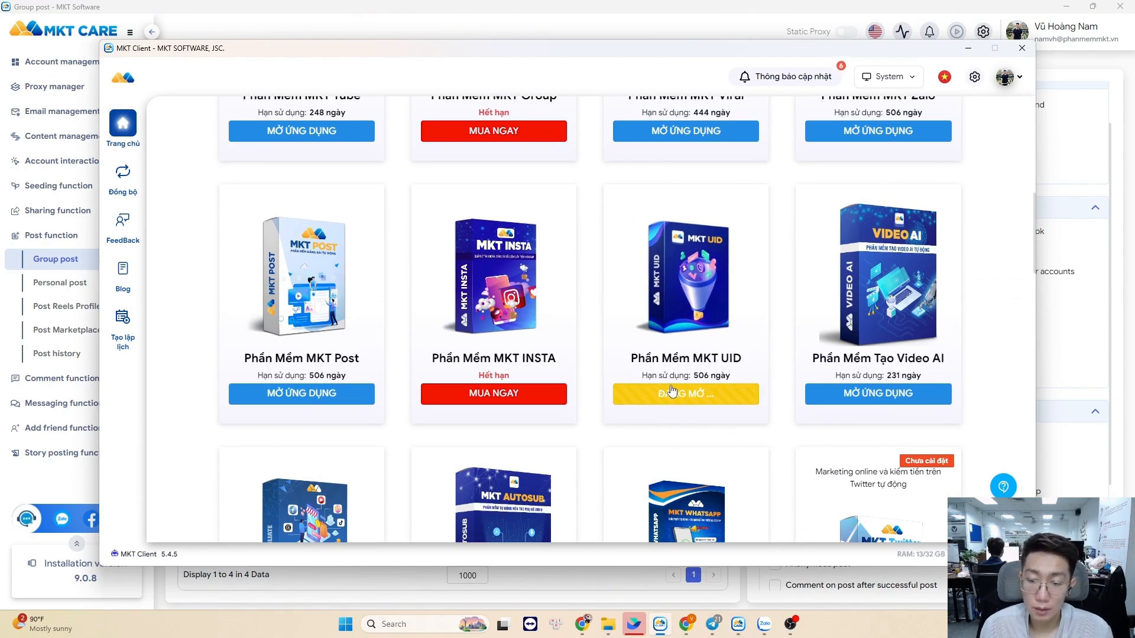
Check MKT Care's posting mode choices and clear the stray 3s typed into its search
left_click(738, 625)
left_click(737, 625)
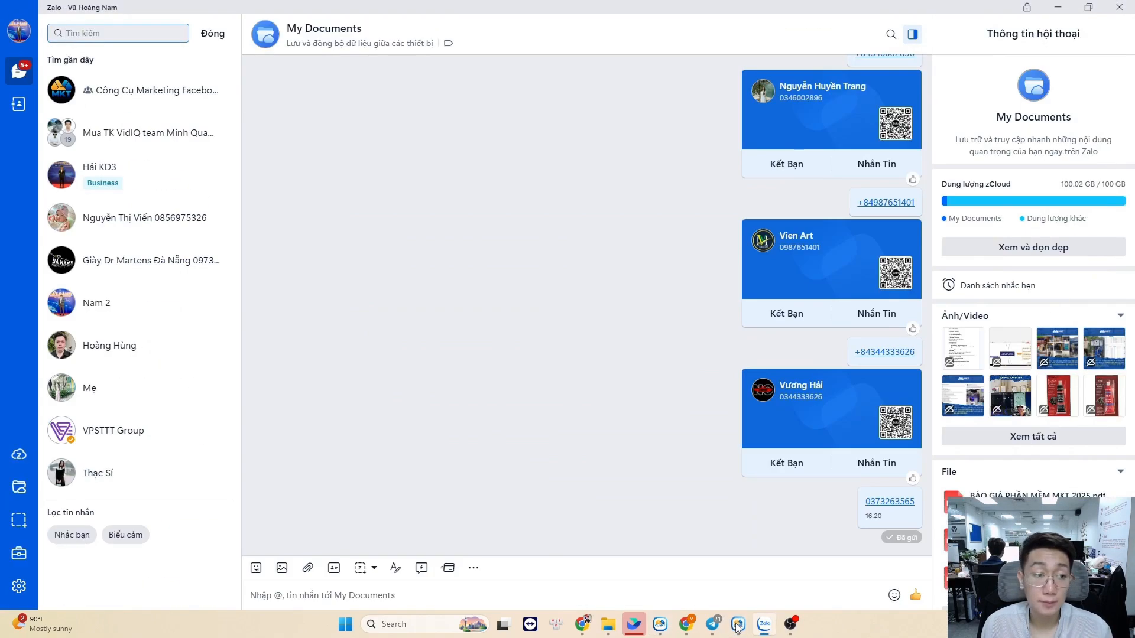
left_click(764, 625)
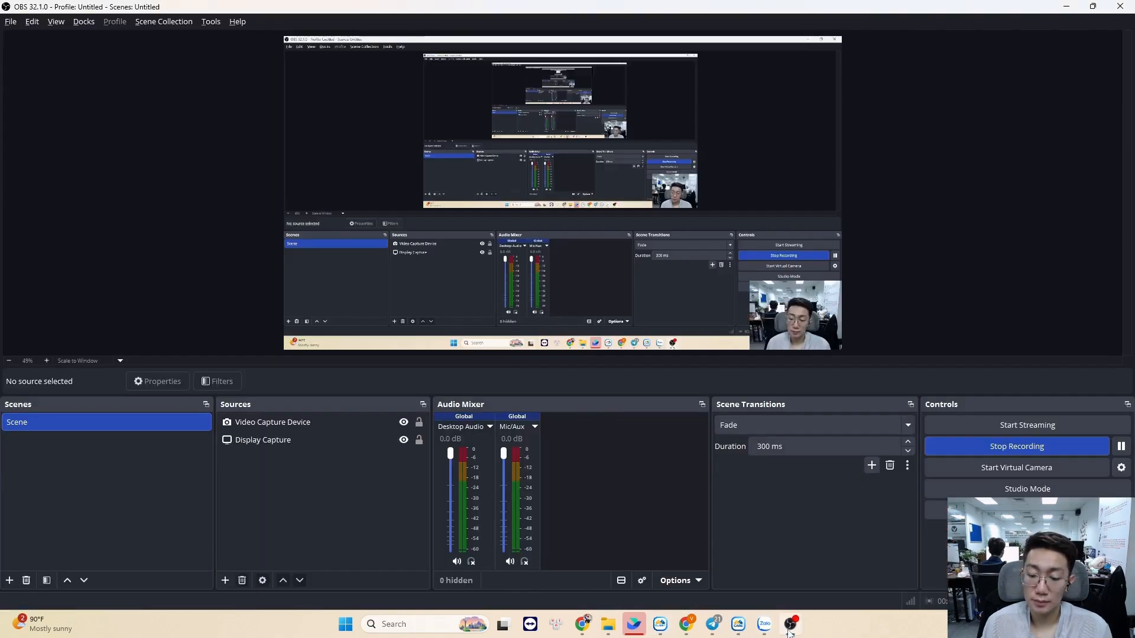
left_click(739, 625)
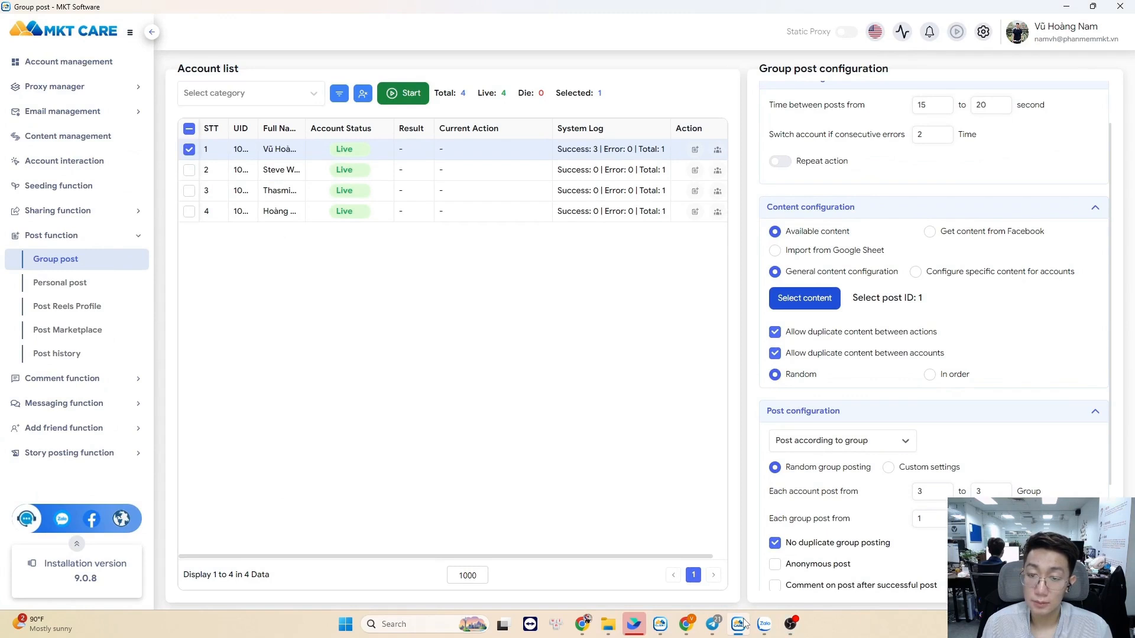
mouse_move(760, 622)
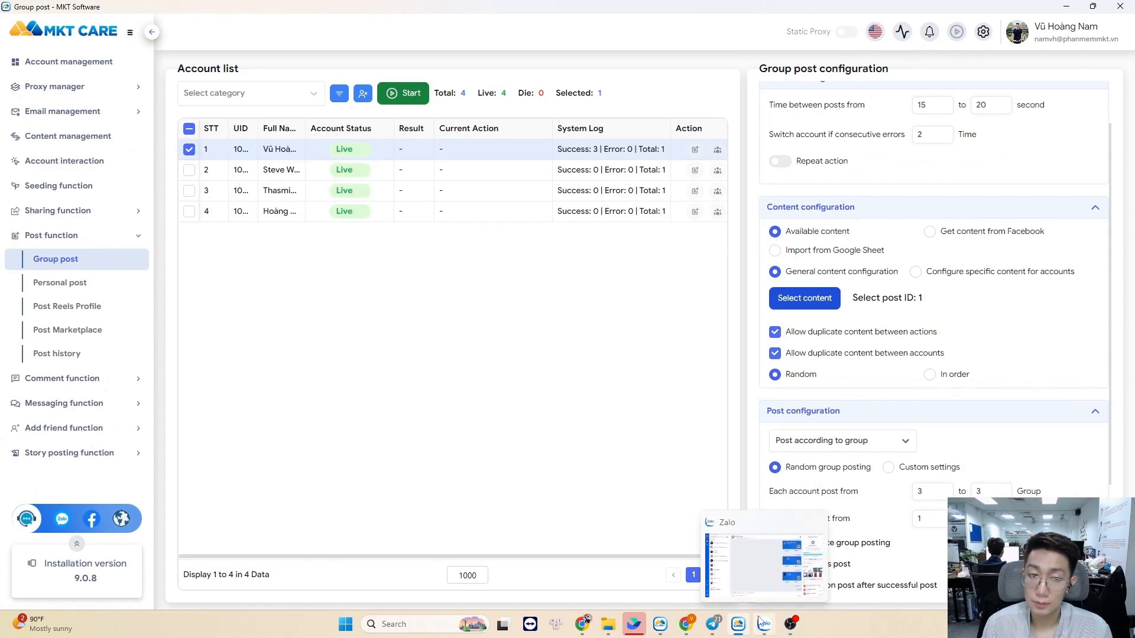
left_click(781, 440)
type("3333333333333333333333333")
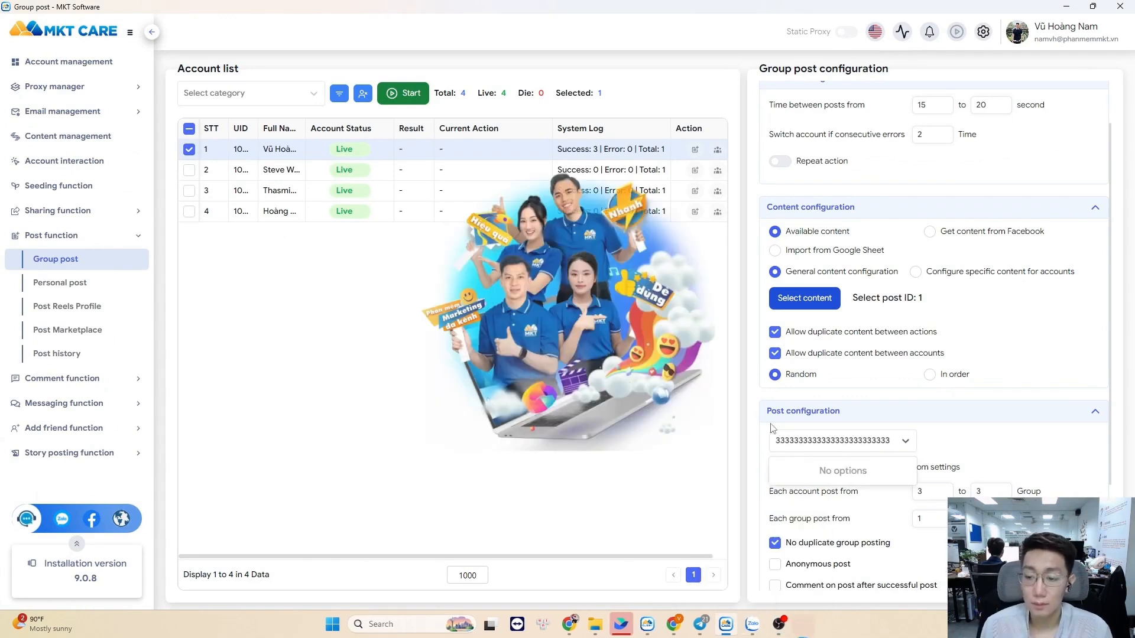
key("ctrl+a")
key("BackSpace")
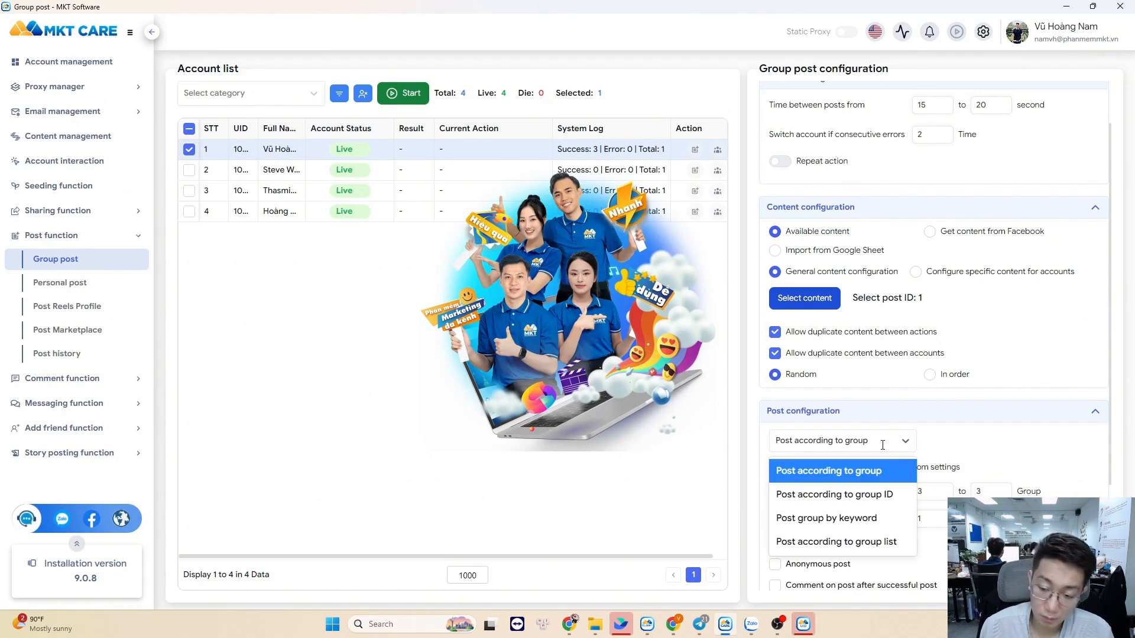
left_click(302, 322)
Bring the newly opened MKT UID window to the front
mouse_move(558, 618)
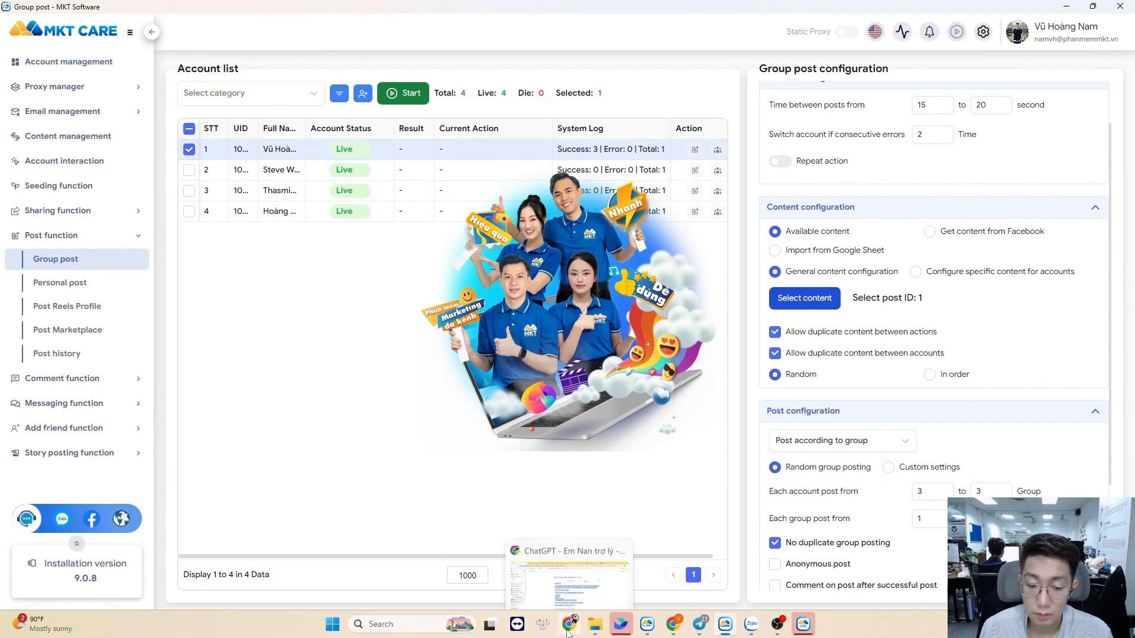
left_click(519, 571)
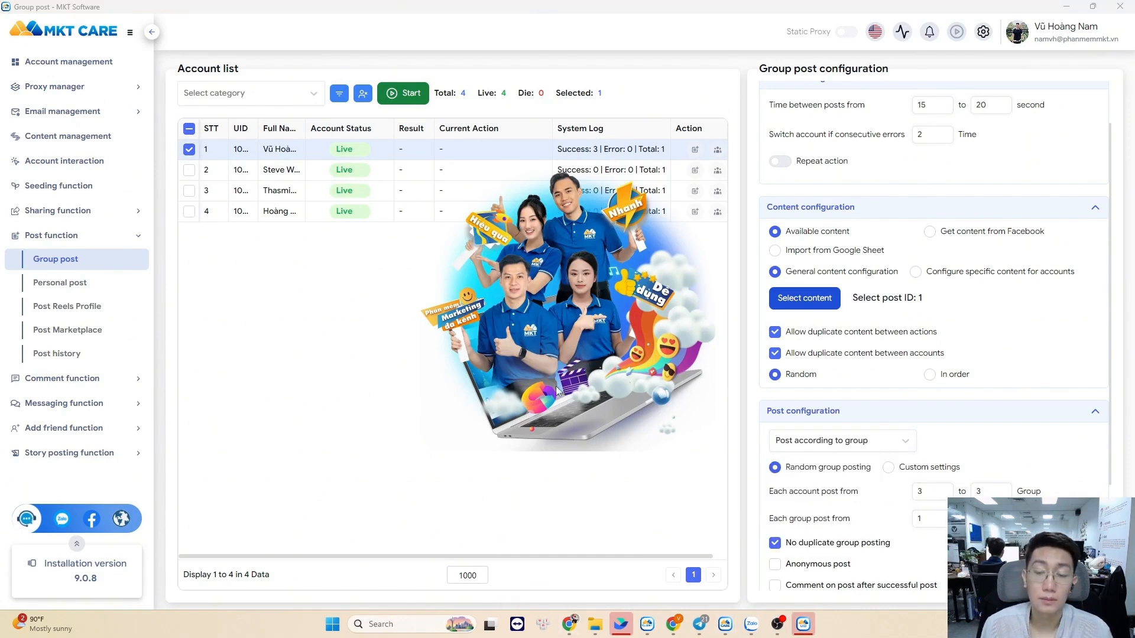
left_click(803, 625)
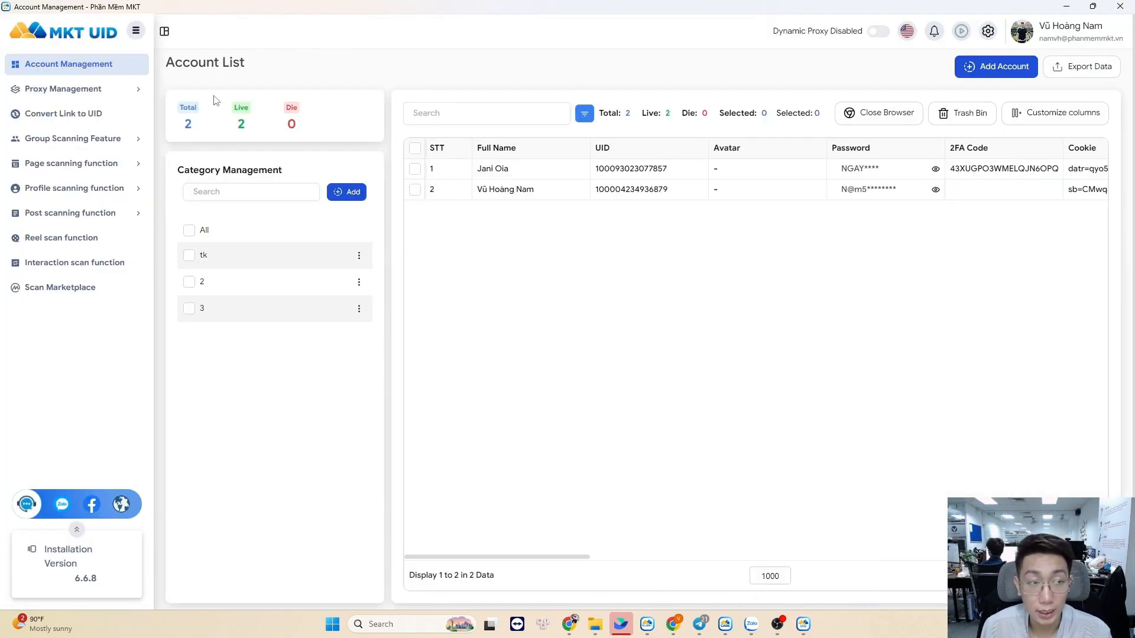
Open Scan Group ID and replace the USA keyword with 'real estate investors'
left_click(101, 137)
left_click(107, 162)
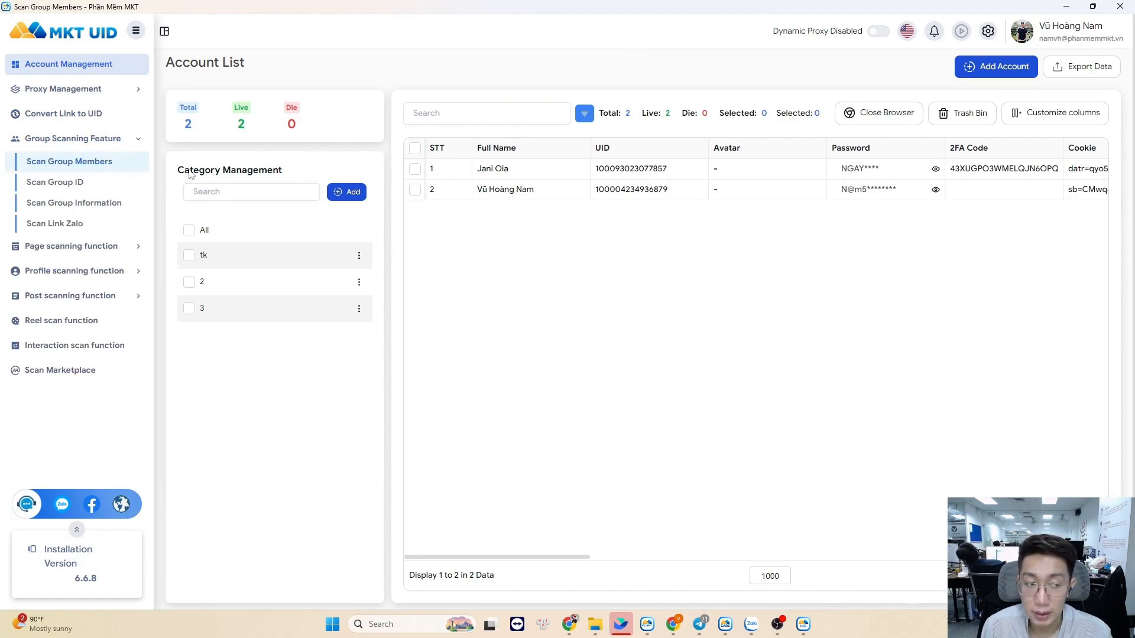
left_click(115, 182)
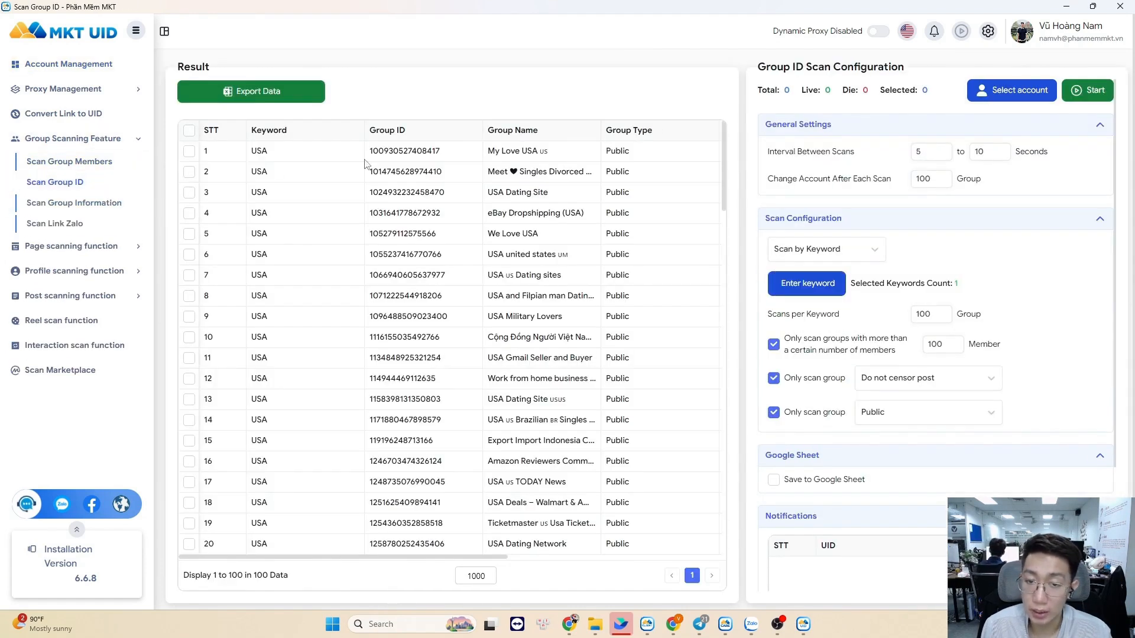
left_click(827, 284)
key("ctrl+a")
key("super+v")
scroll(471, 331, "down", 1)
left_click(467, 440)
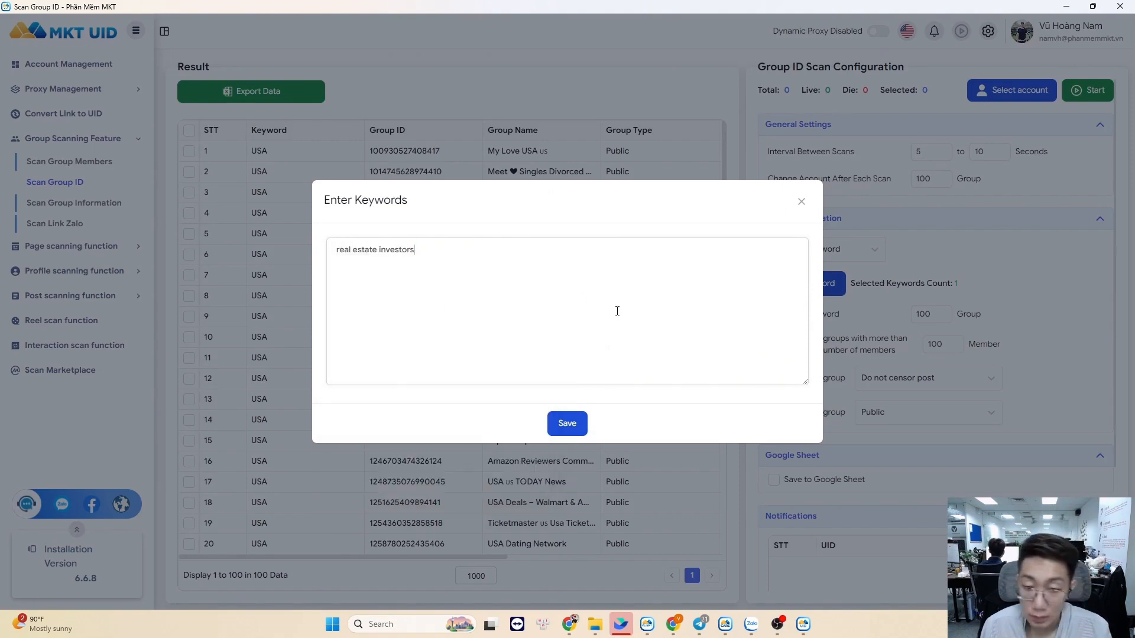
left_click(571, 424)
Select the second account for scanning and start the group scan
left_click(1008, 90)
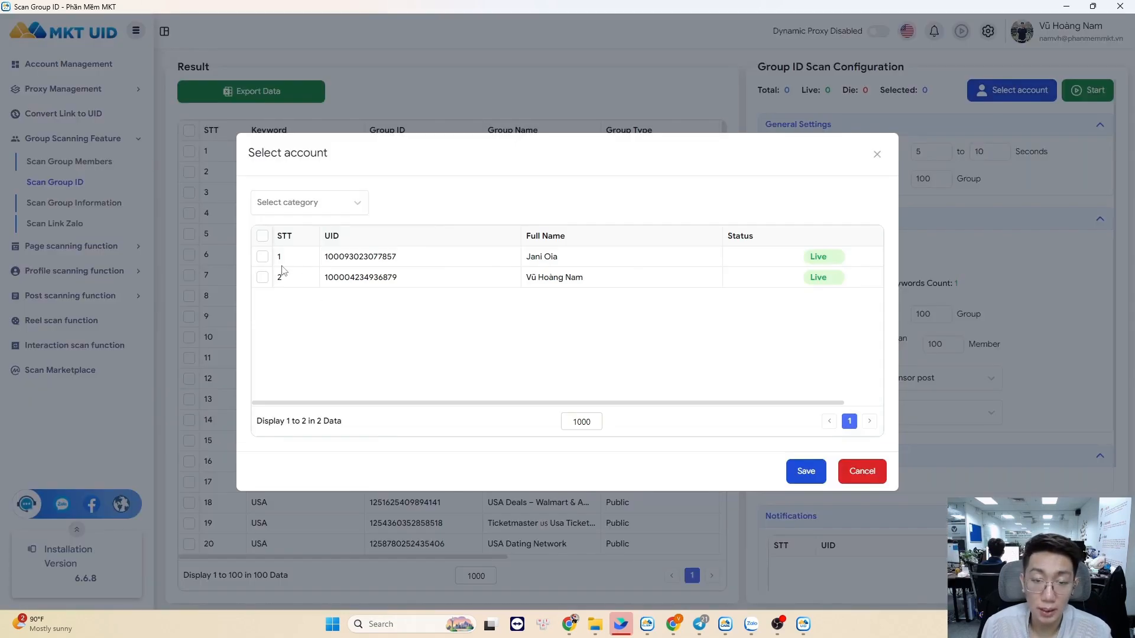
left_click(263, 278)
left_click(803, 470)
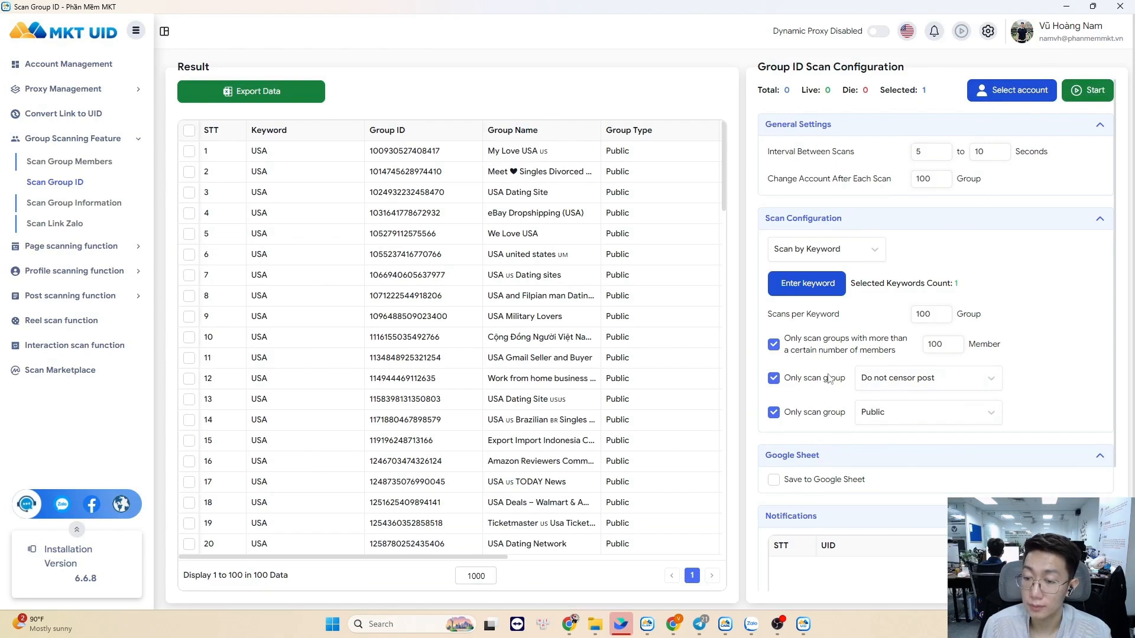
left_click(1088, 90)
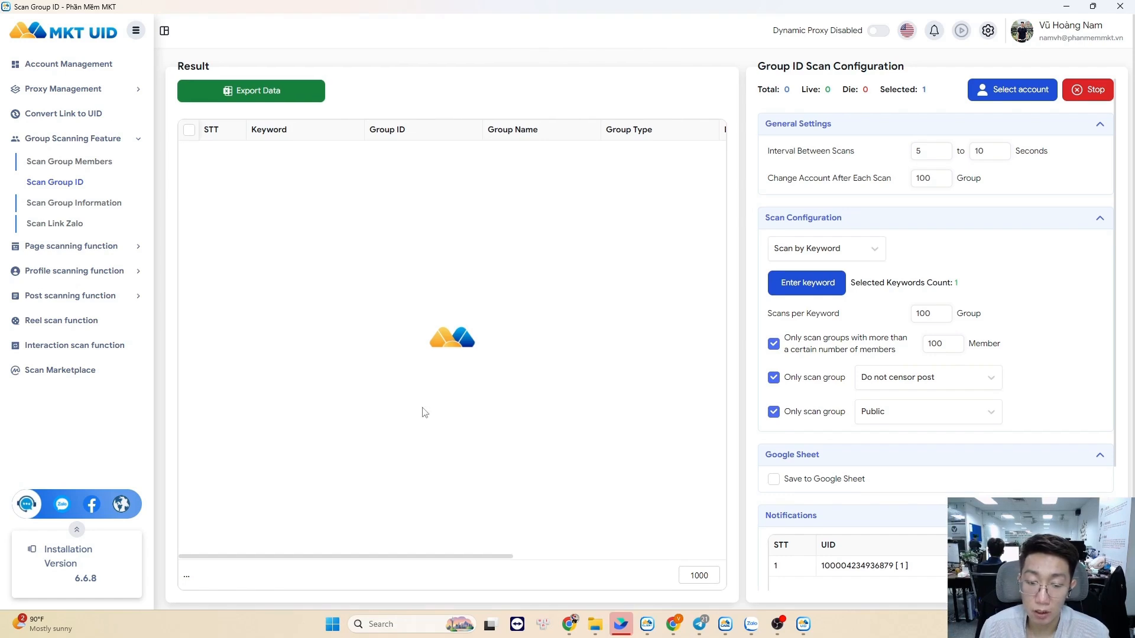
Review the 47 found groups' names, member counts and links, then stop the scan
left_click_drag(499, 559, 676, 564)
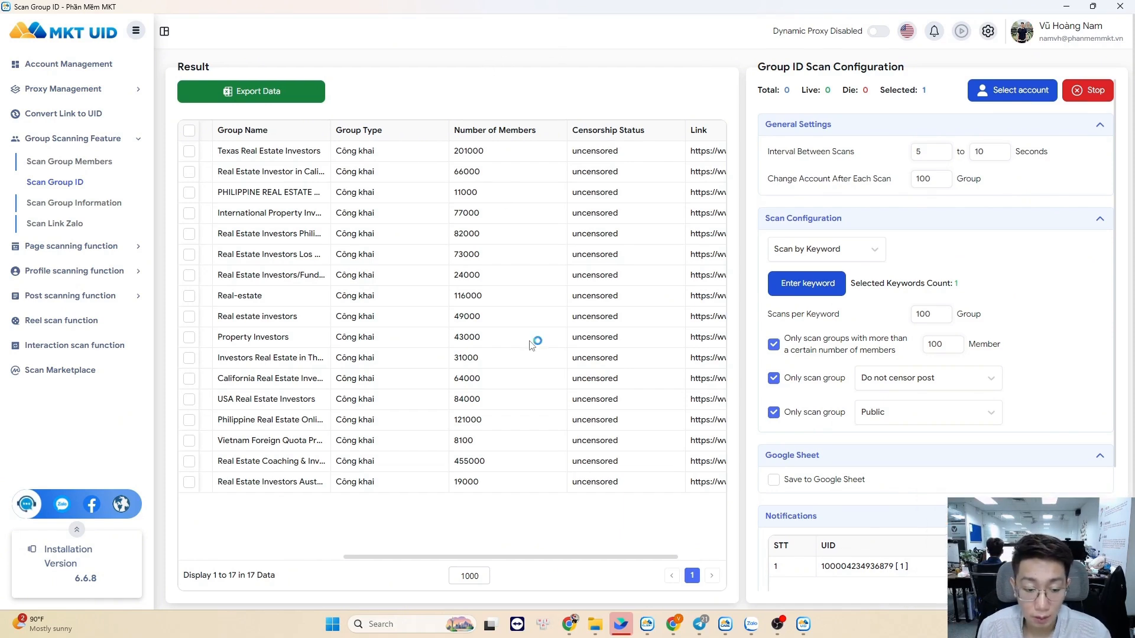
left_click_drag(537, 560, 325, 563)
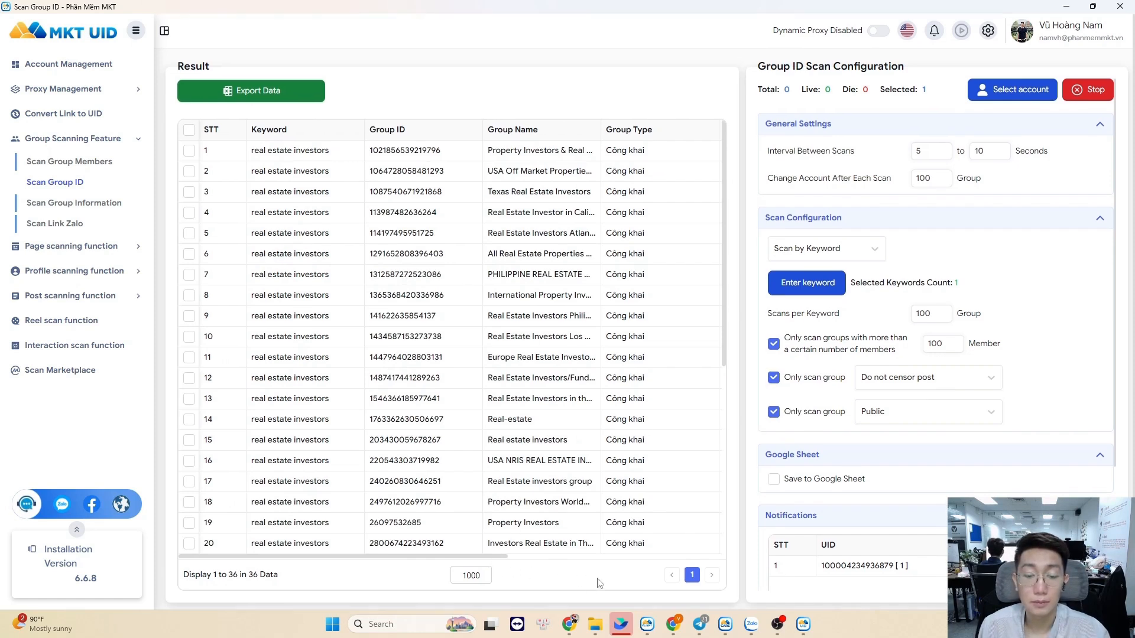
scroll(507, 562, "right", 5)
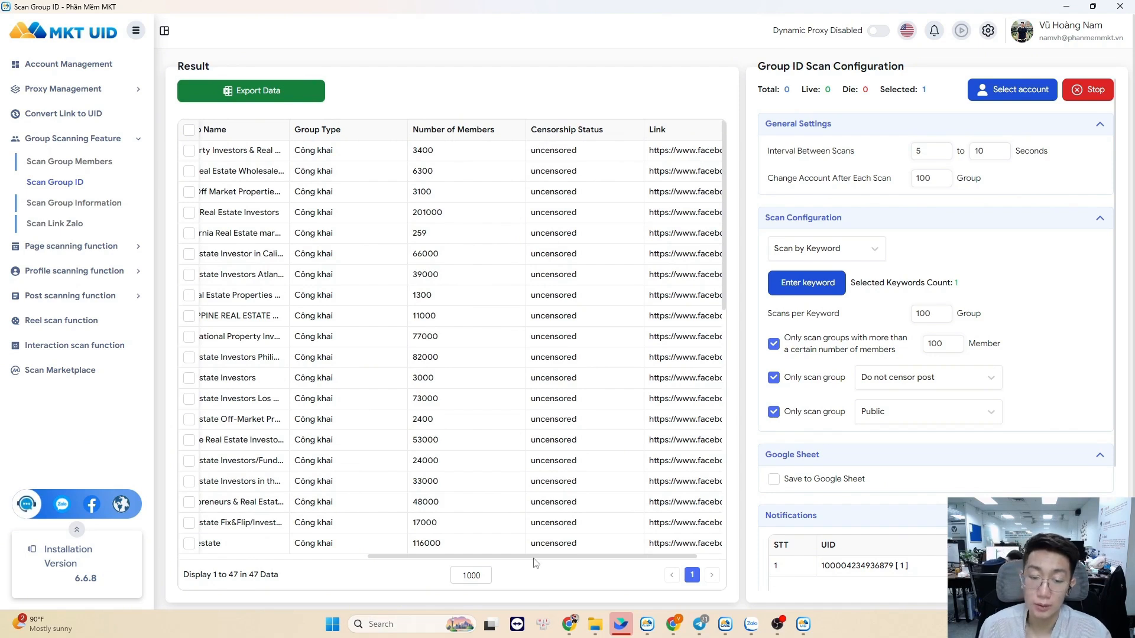
left_click_drag(534, 558, 295, 551)
scroll(378, 331, "down", 10)
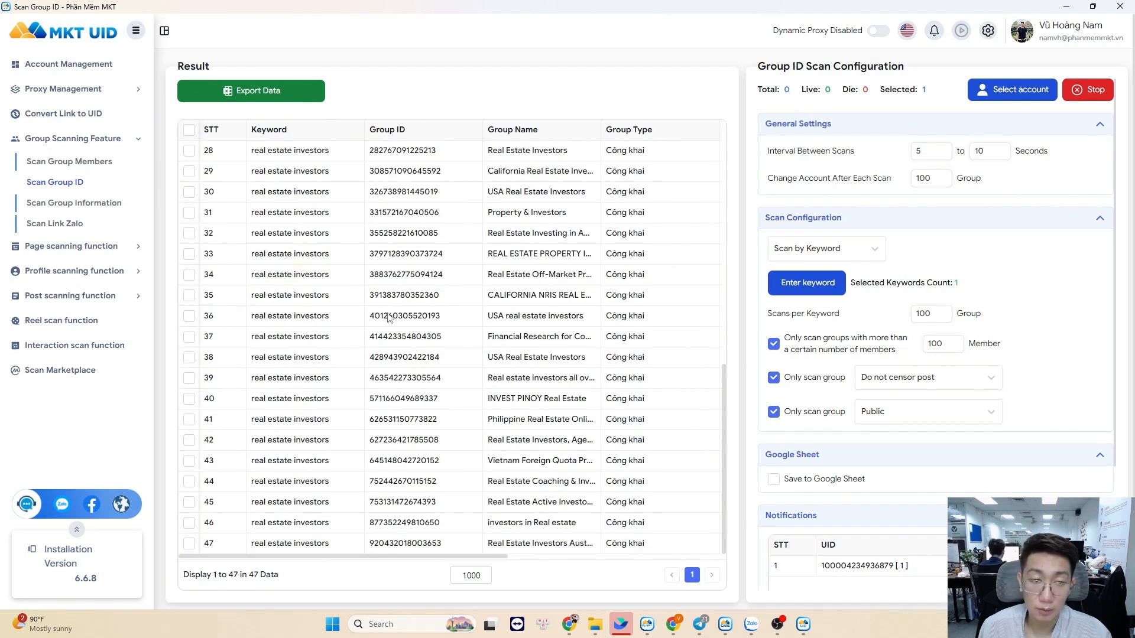
left_click(1084, 90)
Export the scanned groups as 'group invest' into the bai viet folder
left_click(276, 93)
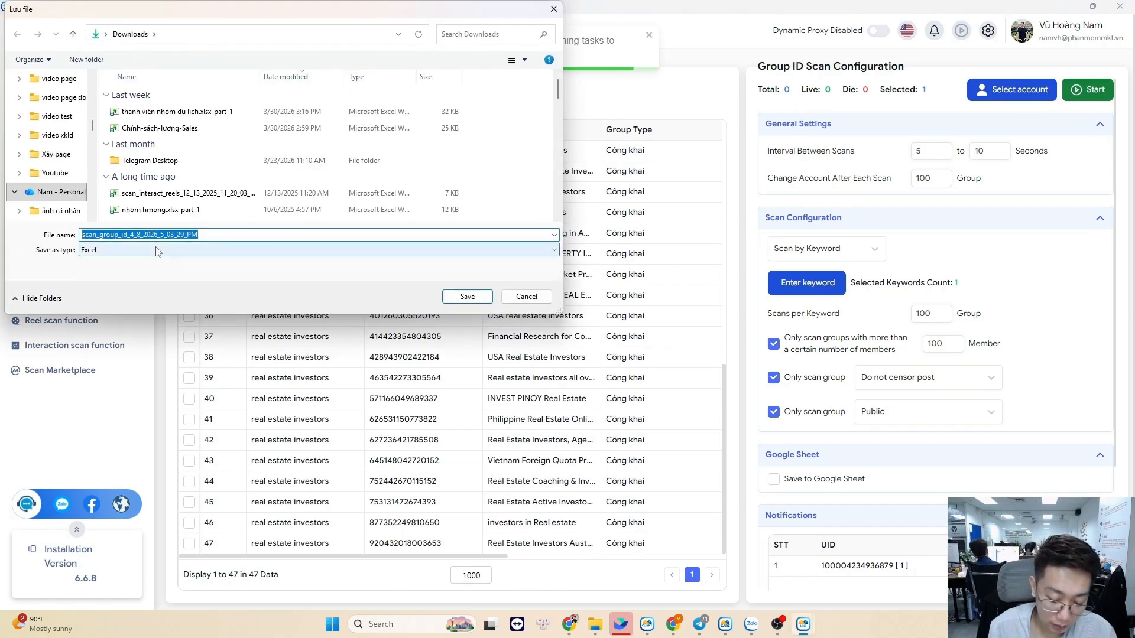
type("group invest")
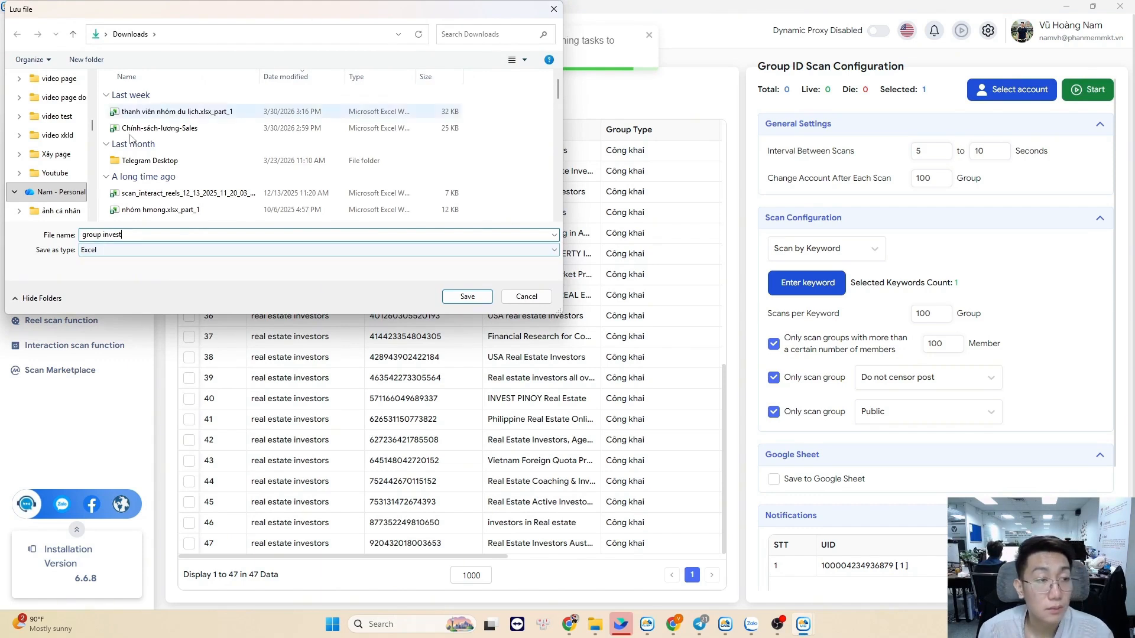
scroll(69, 167, "down", 2)
scroll(69, 167, "up", 1)
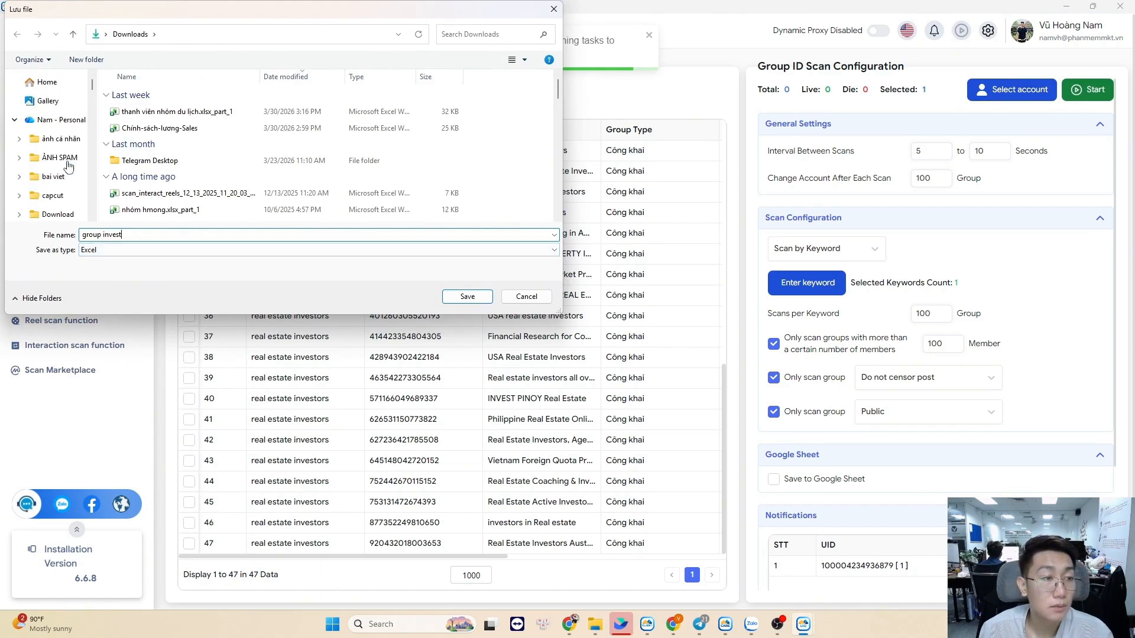
left_click(65, 176)
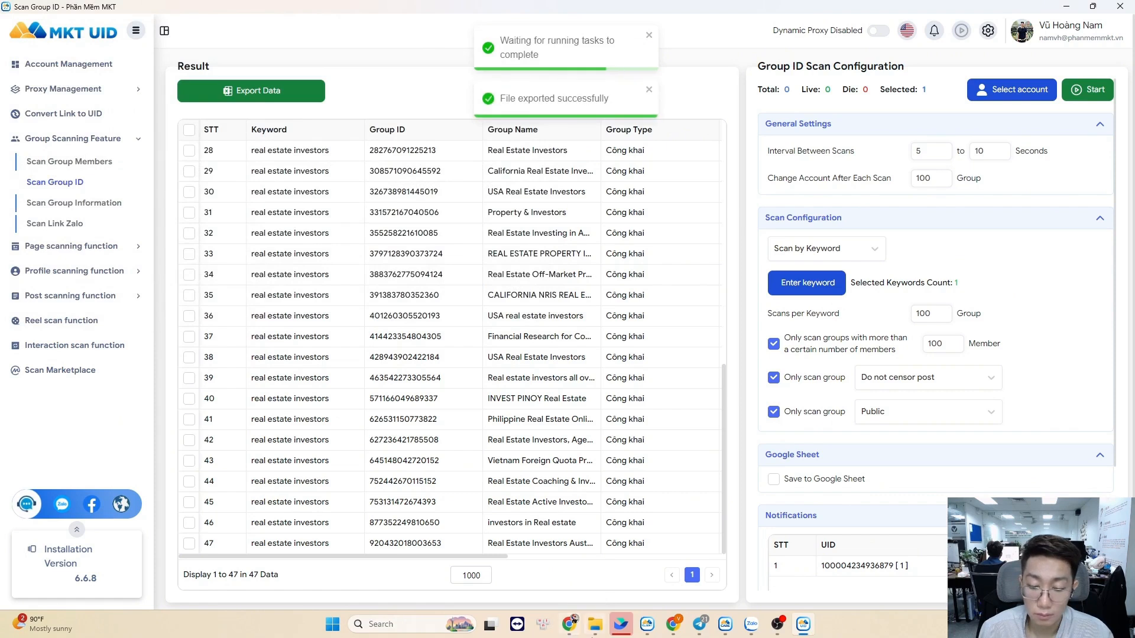
left_click(595, 624)
Locate and open the exported group invest file in File Explorer
left_click(212, 323)
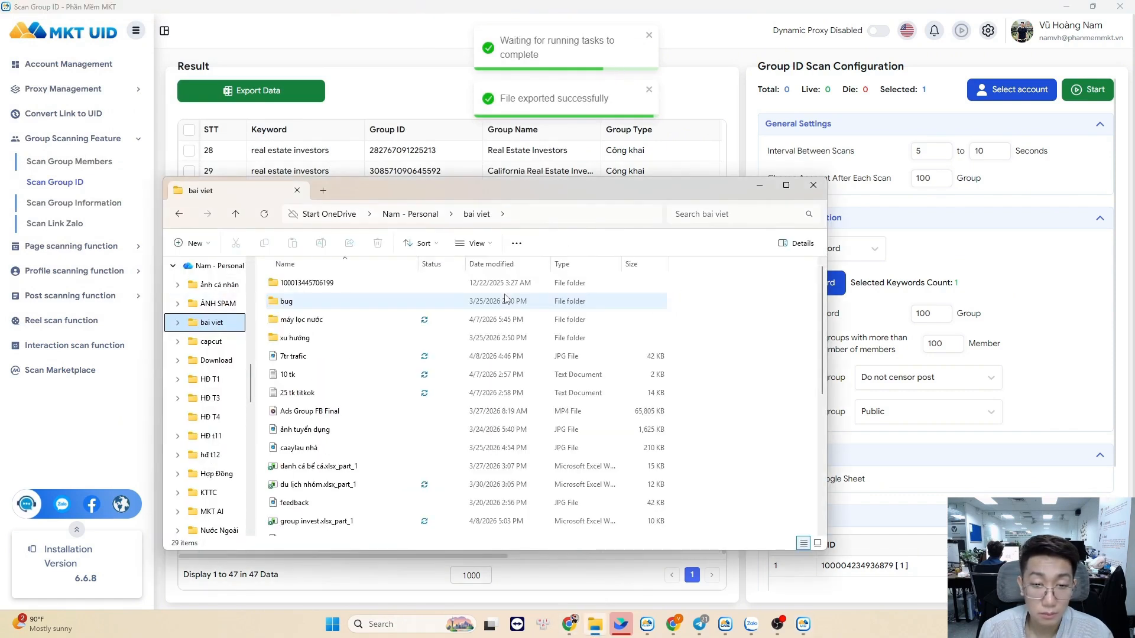
left_click(319, 521)
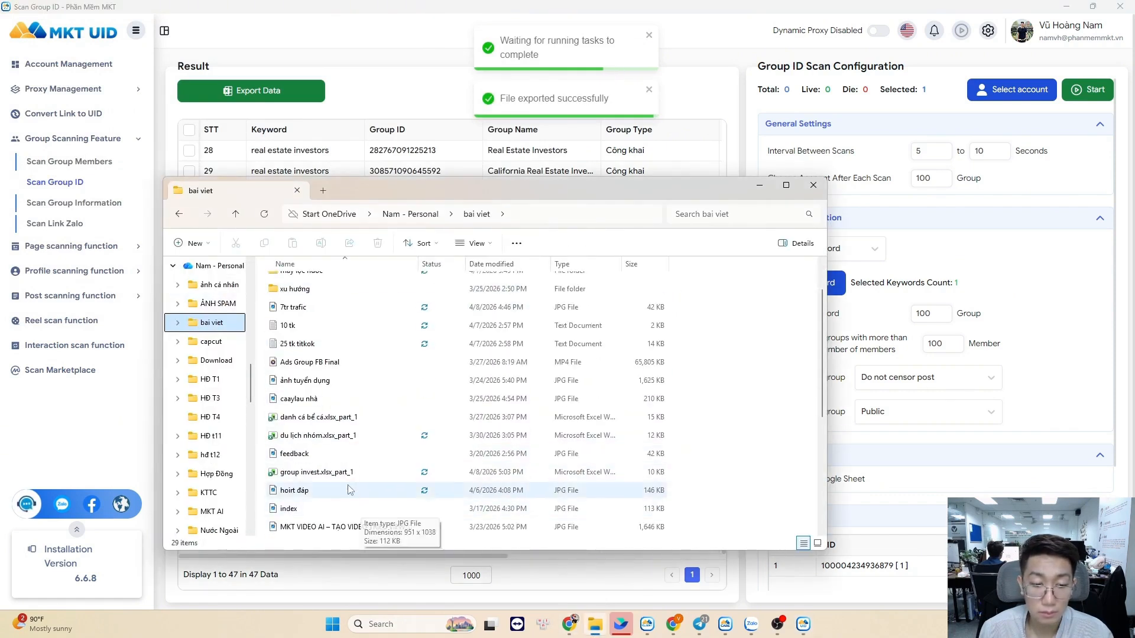
scroll(472, 425, "down", 1)
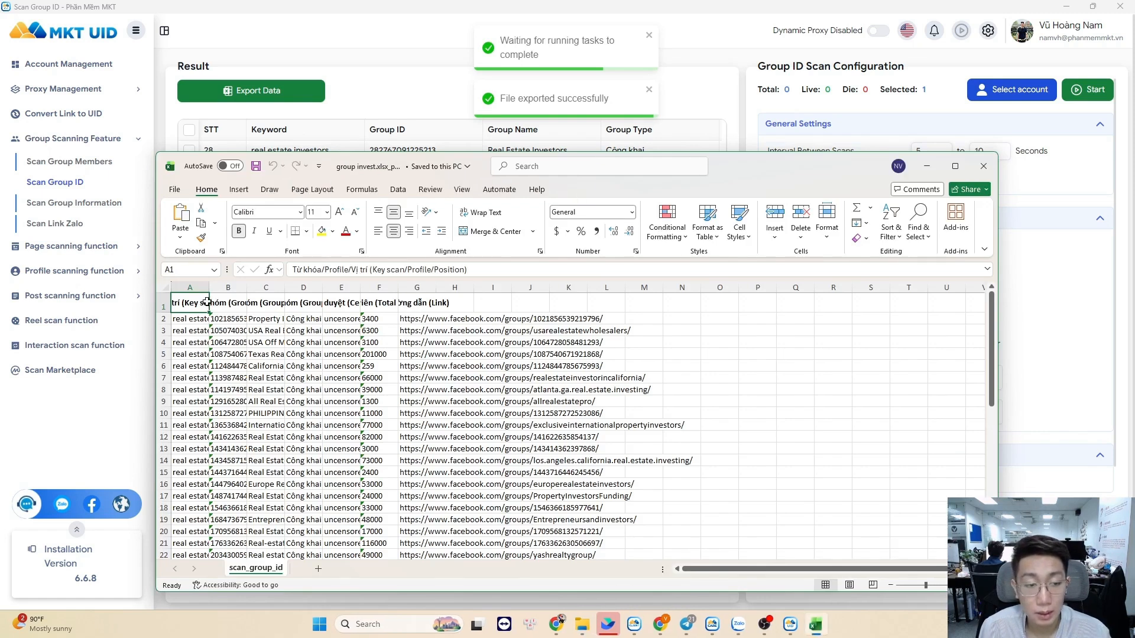
Widen columns A, C, D, E and F to show keywords, group names and member counts
left_click_drag(207, 302, 591, 288)
left_click_drag(704, 287, 777, 288)
left_click_drag(666, 287, 707, 287)
left_click_drag(628, 287, 665, 288)
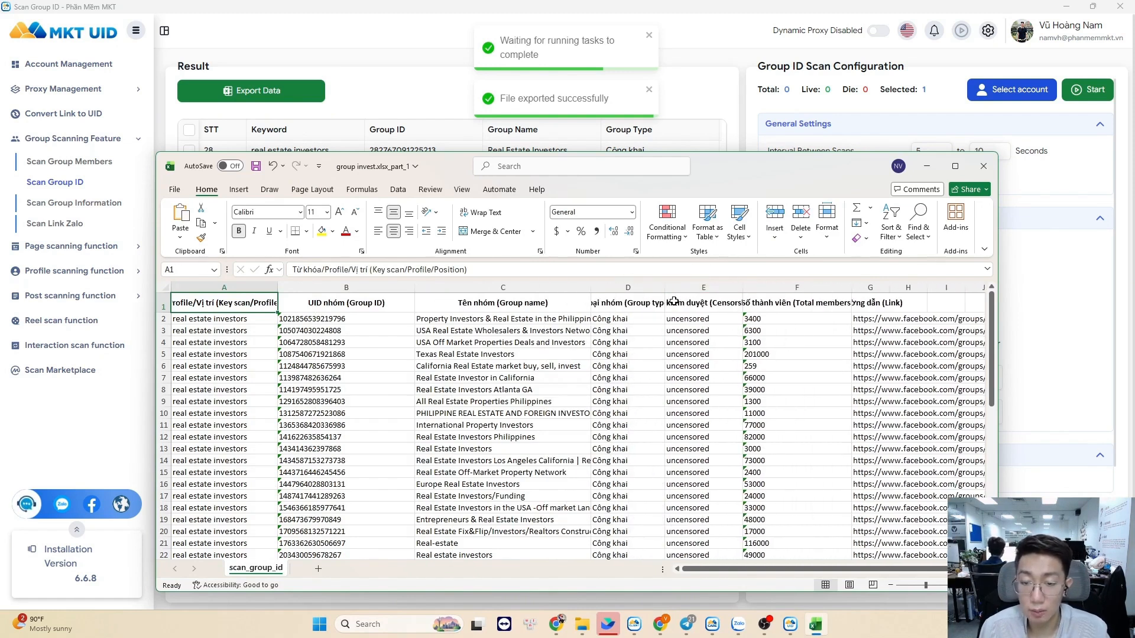
scroll(564, 328, "down", 4)
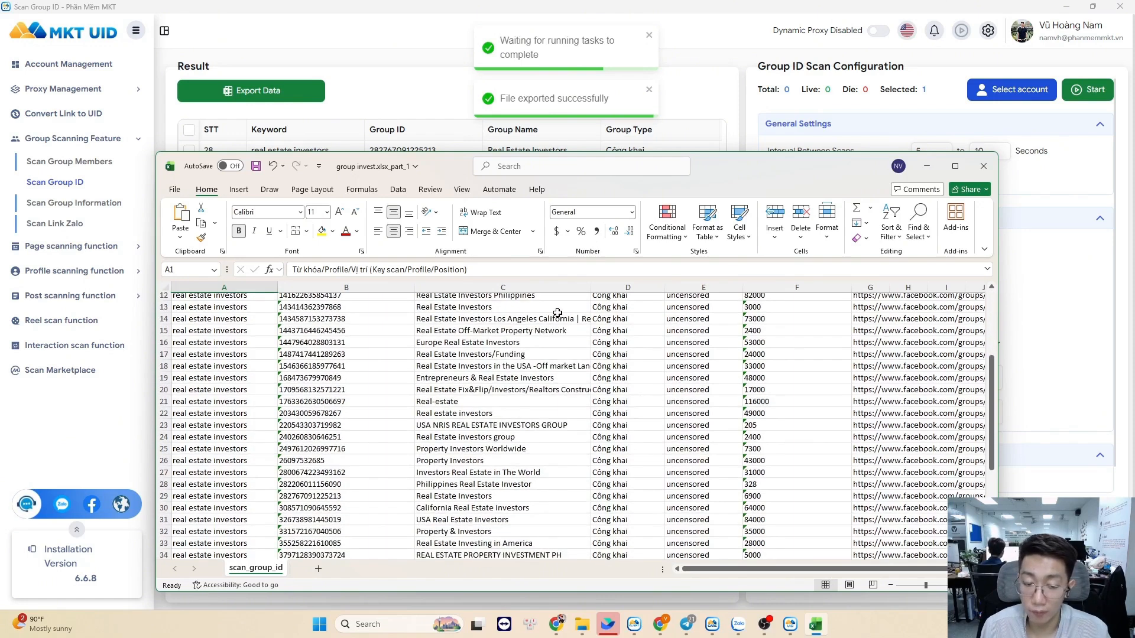
scroll(558, 312, "up", 4)
Copy the 24 group IDs in cells B2:B25
left_click_drag(334, 319, 346, 508)
key("ctrl+c")
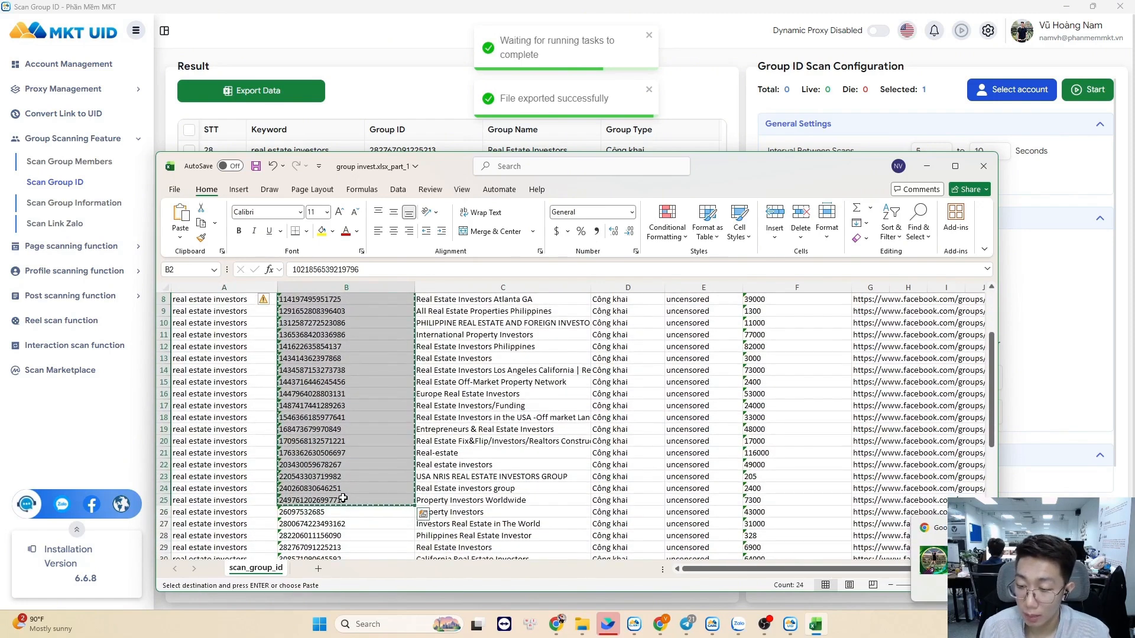
scroll(347, 448, "up", 3)
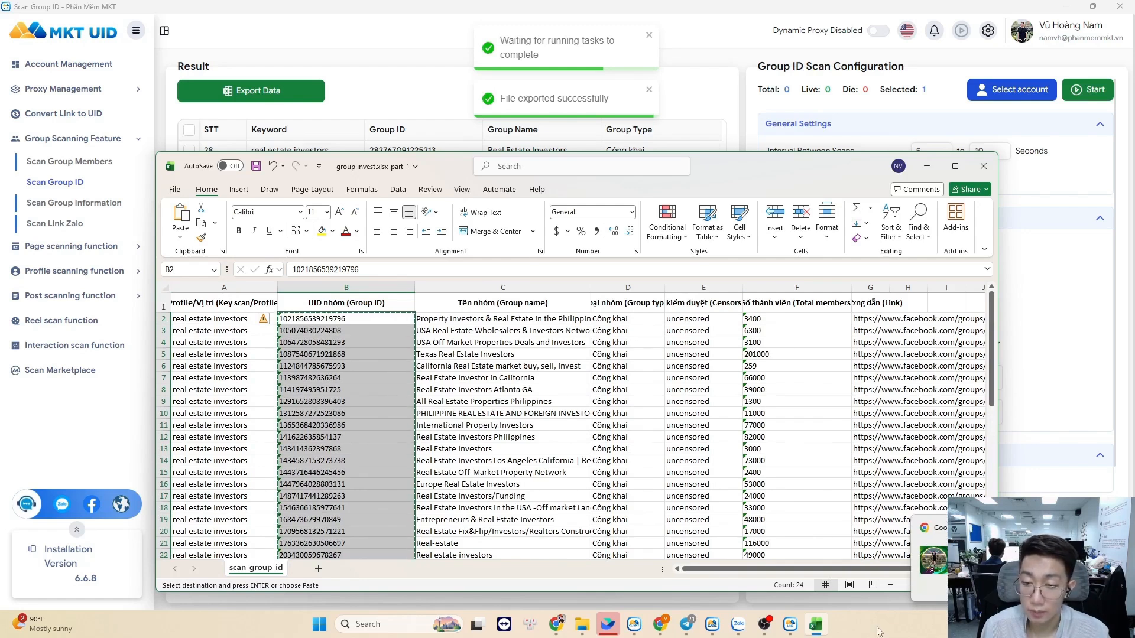
left_click(712, 625)
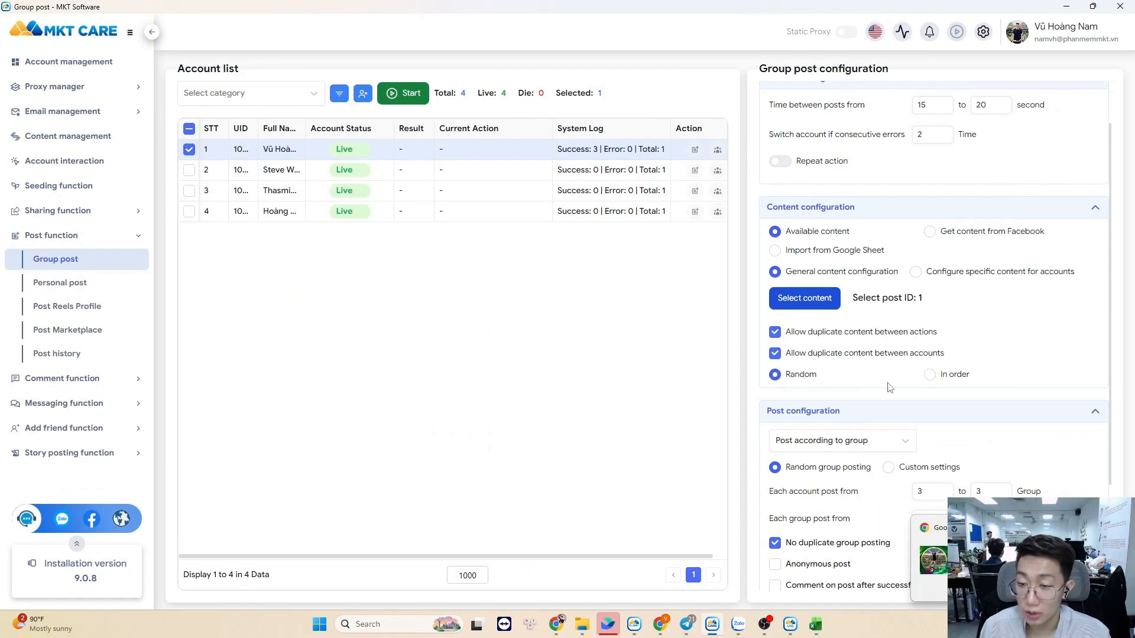
Switch posting mode to group ID and save the 24 pasted group IDs
scroll(851, 414, "down", 1)
left_click(857, 381)
left_click(849, 441)
left_click(849, 442)
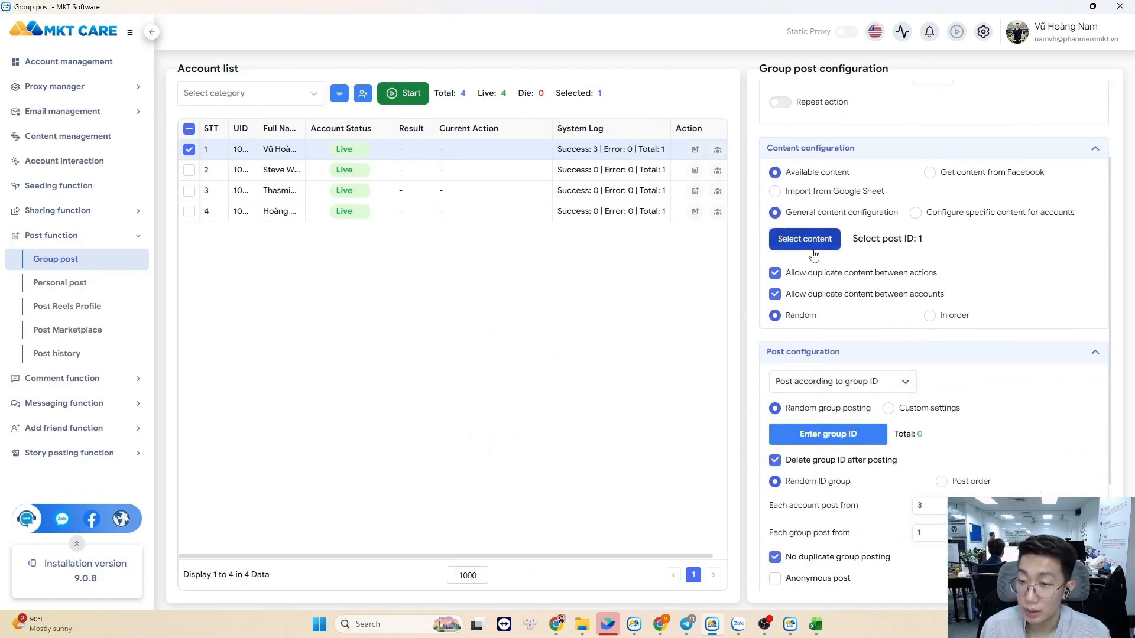
key("ctrl+v")
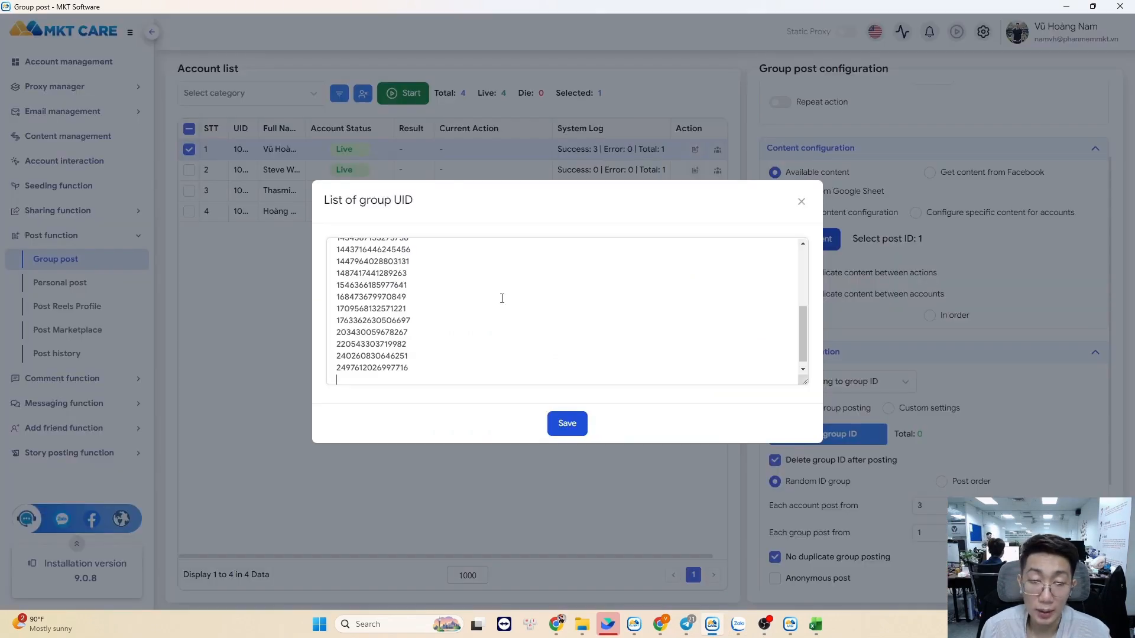
left_click(568, 424)
Choose the 'invetor' post as content and select all four posting accounts
left_click(810, 238)
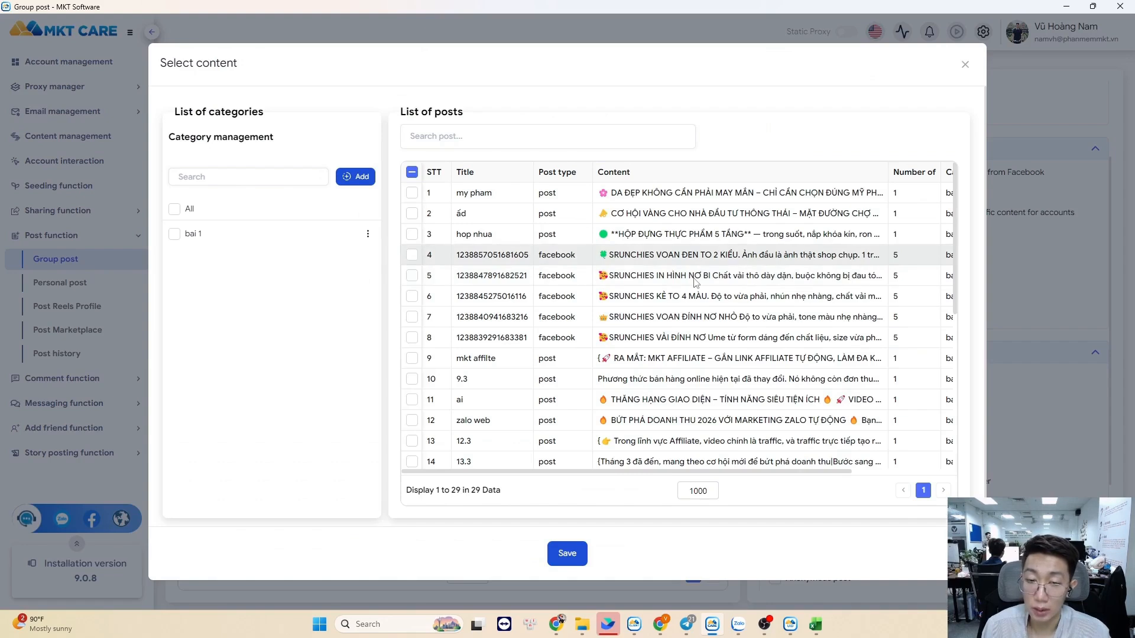
scroll(436, 458, "down", 5)
left_click(412, 452)
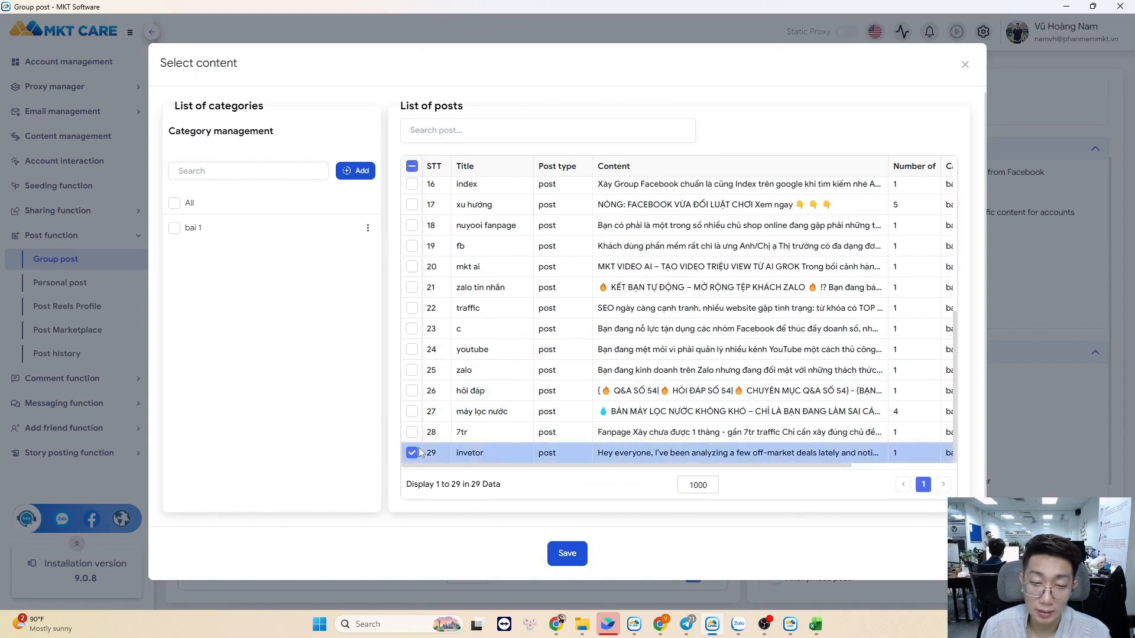
left_click(568, 553)
left_click(191, 129)
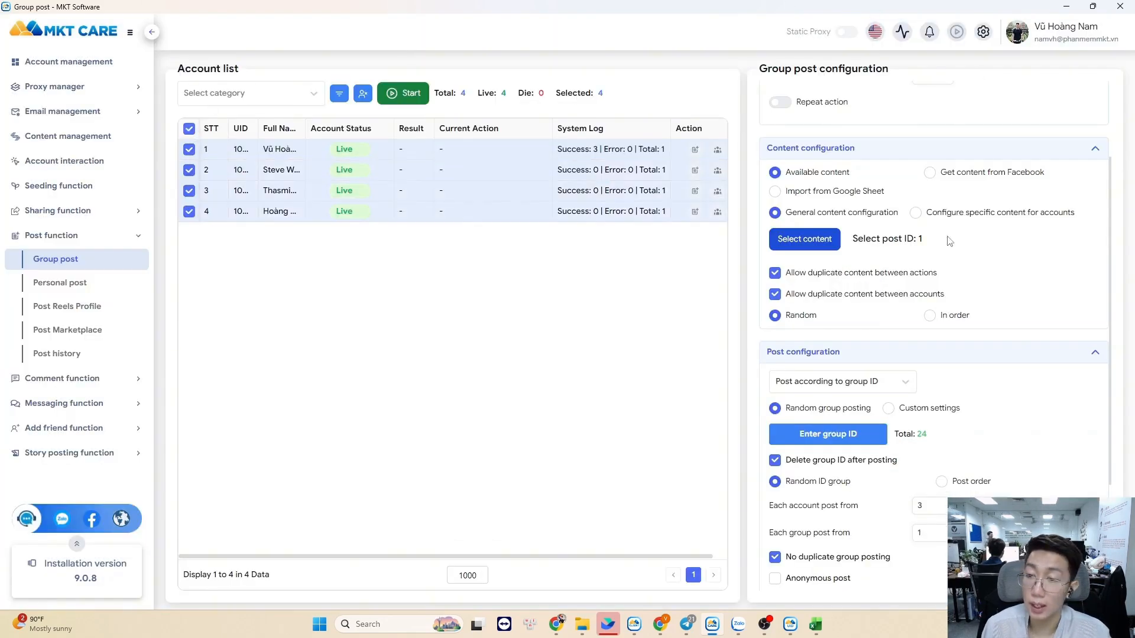
scroll(950, 240, "up", 2)
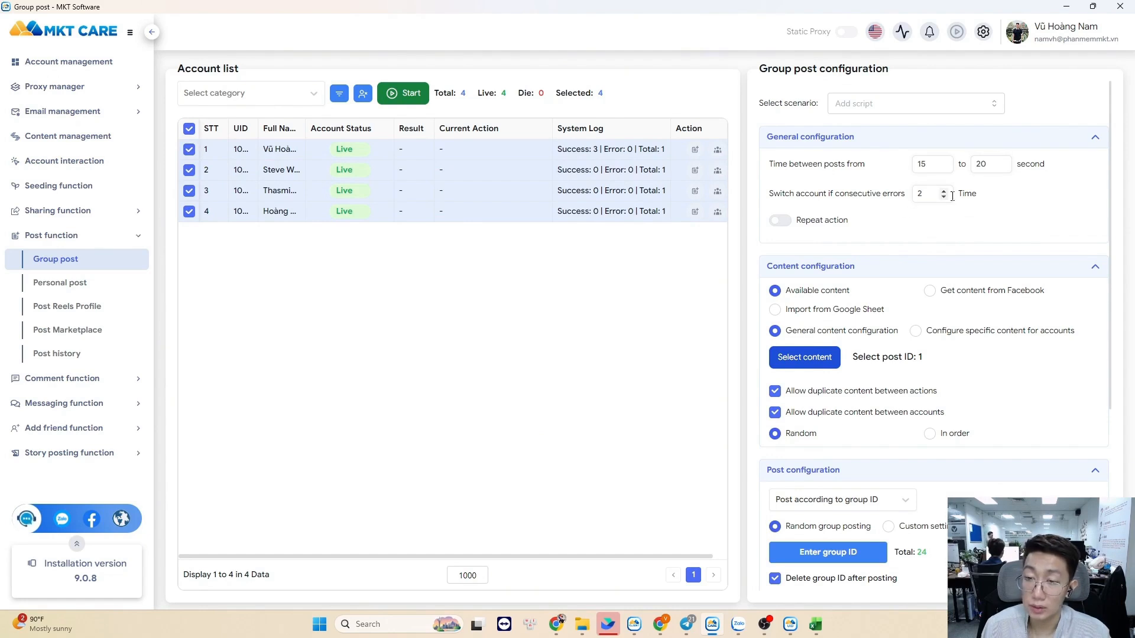
scroll(956, 238, "down", 2)
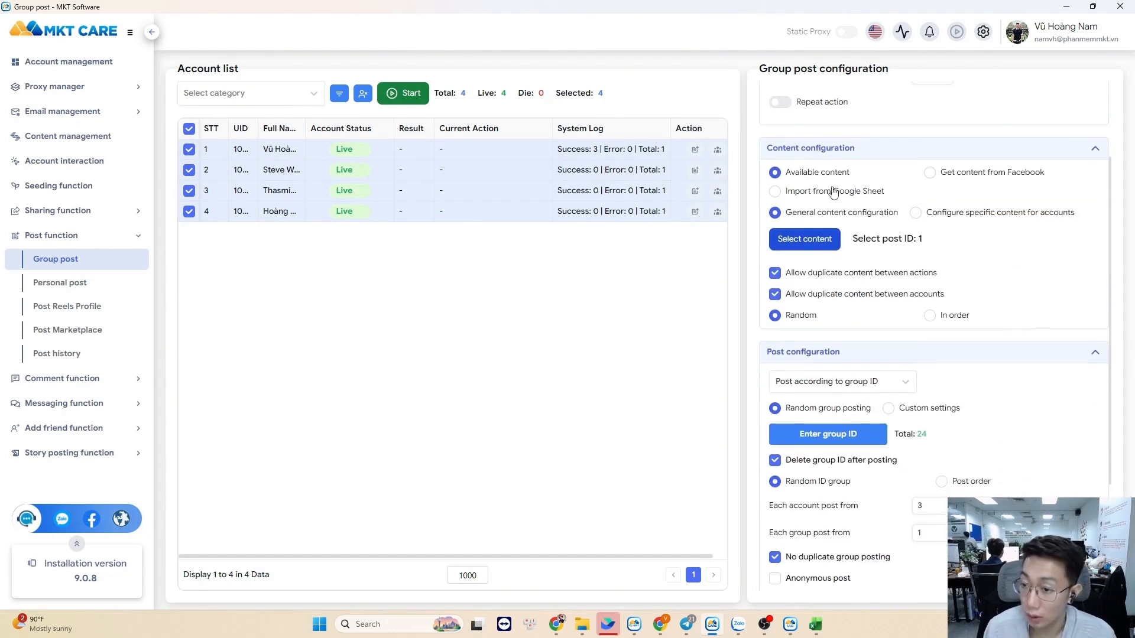
scroll(845, 252, "down", 2)
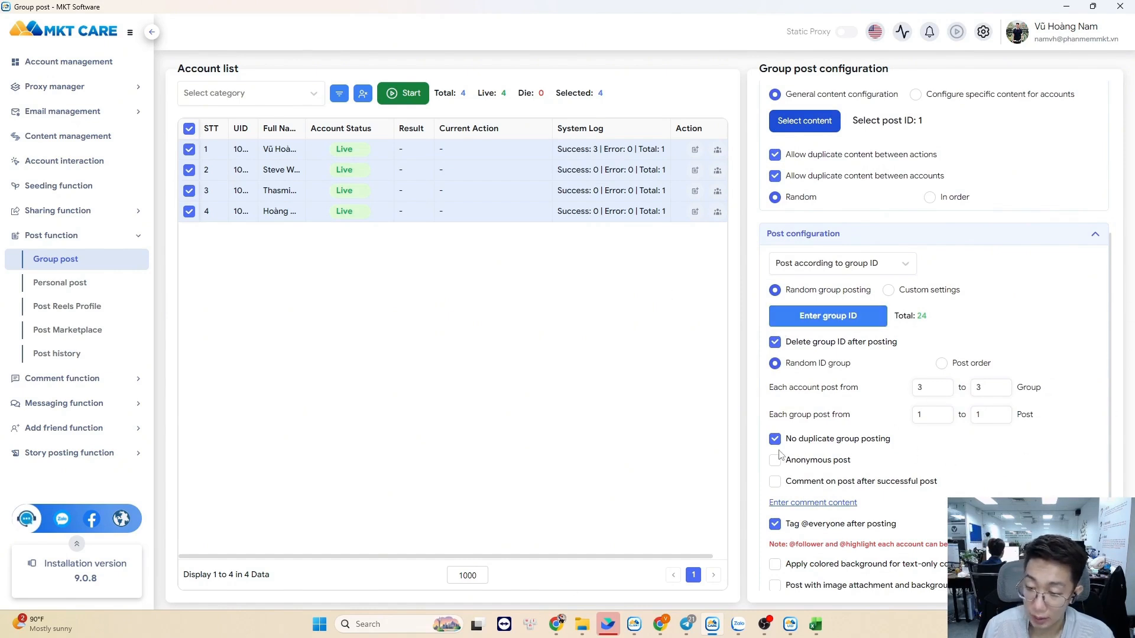
scroll(927, 435, "down", 1)
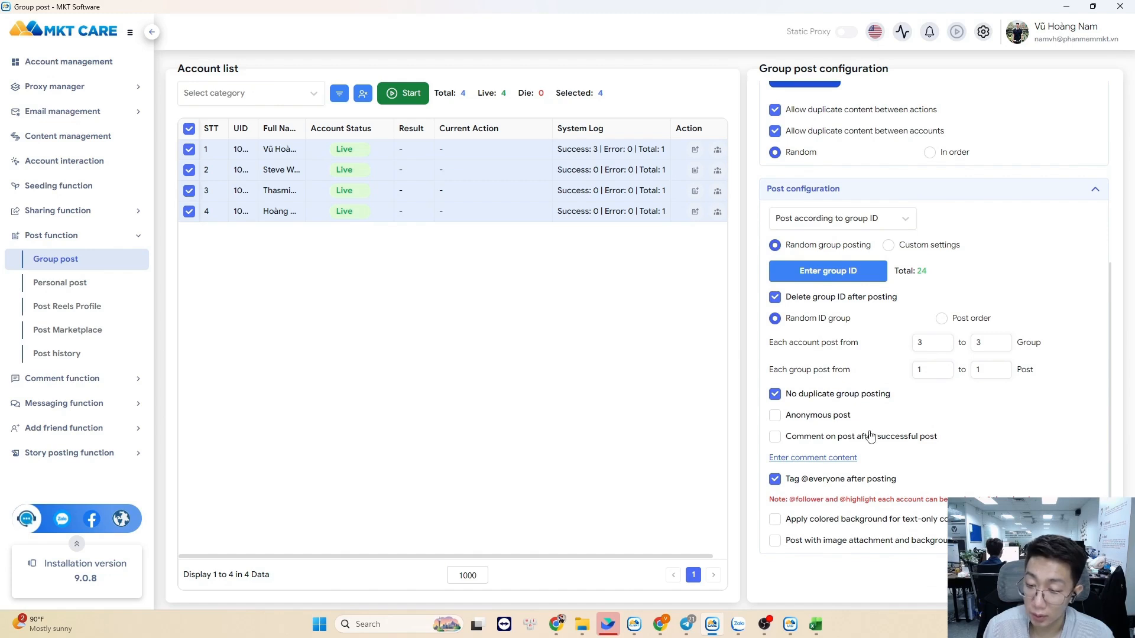
left_click(898, 483)
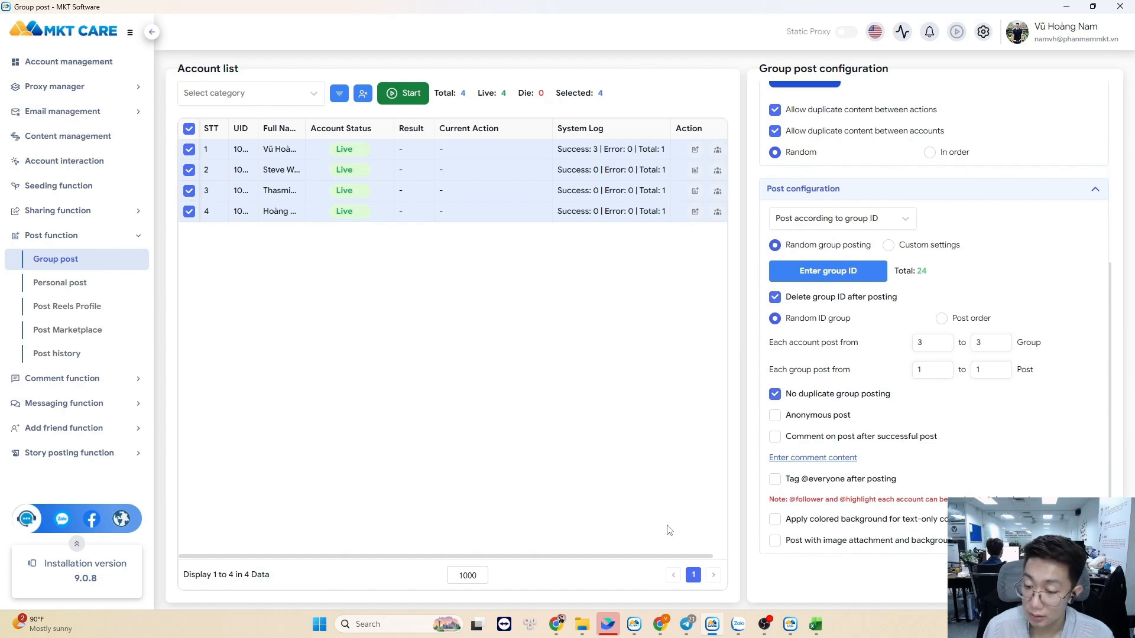
left_click(780, 521)
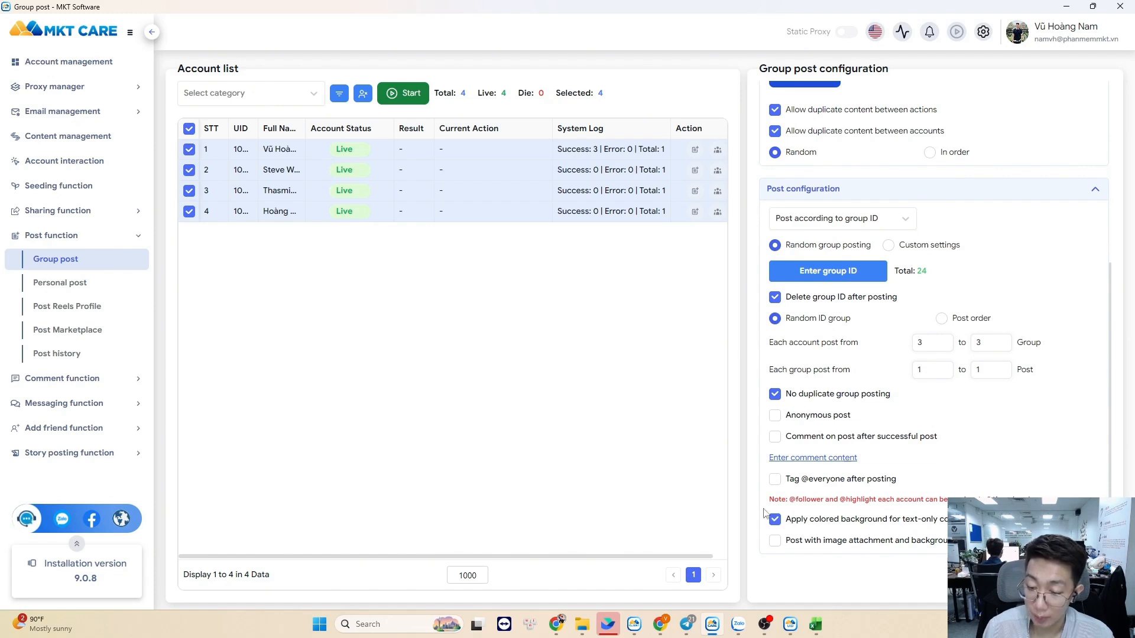
left_click(823, 550)
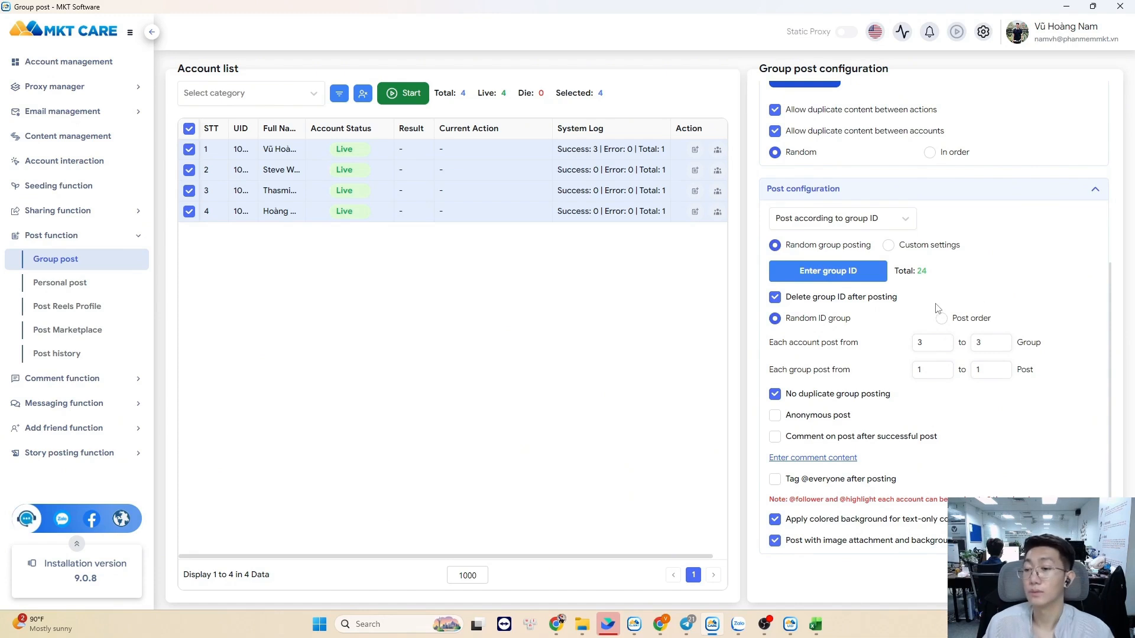
Keep random group selection at 1 to 1 group per account and start posting
left_click(956, 326)
left_click(814, 326)
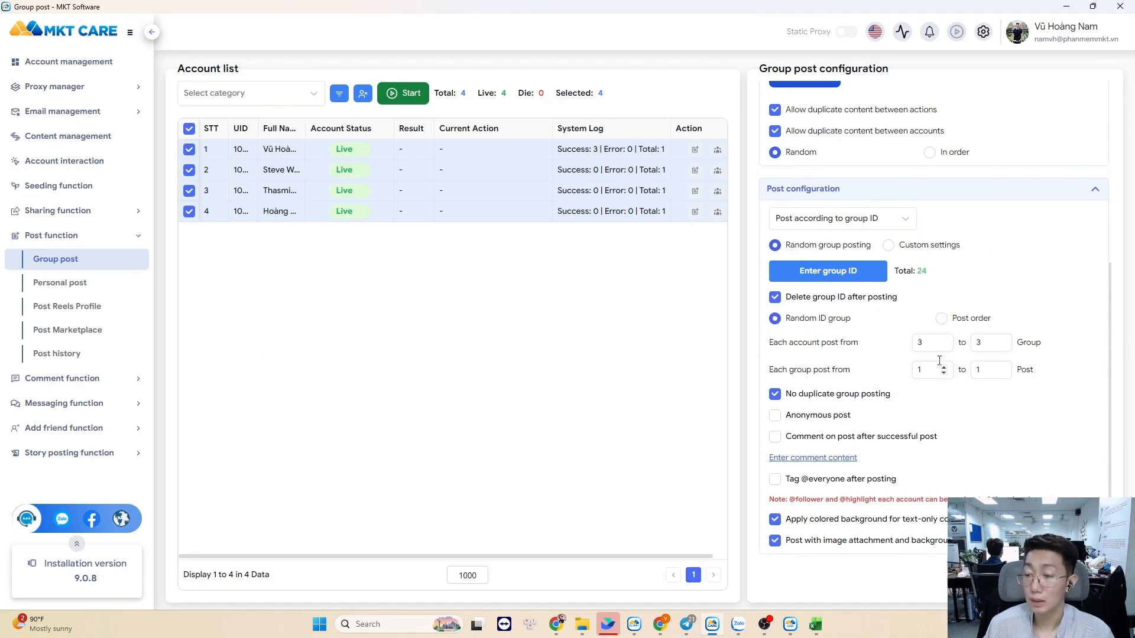
double_click(933, 346)
type("1")
left_click_drag(986, 344, 911, 347)
type("1")
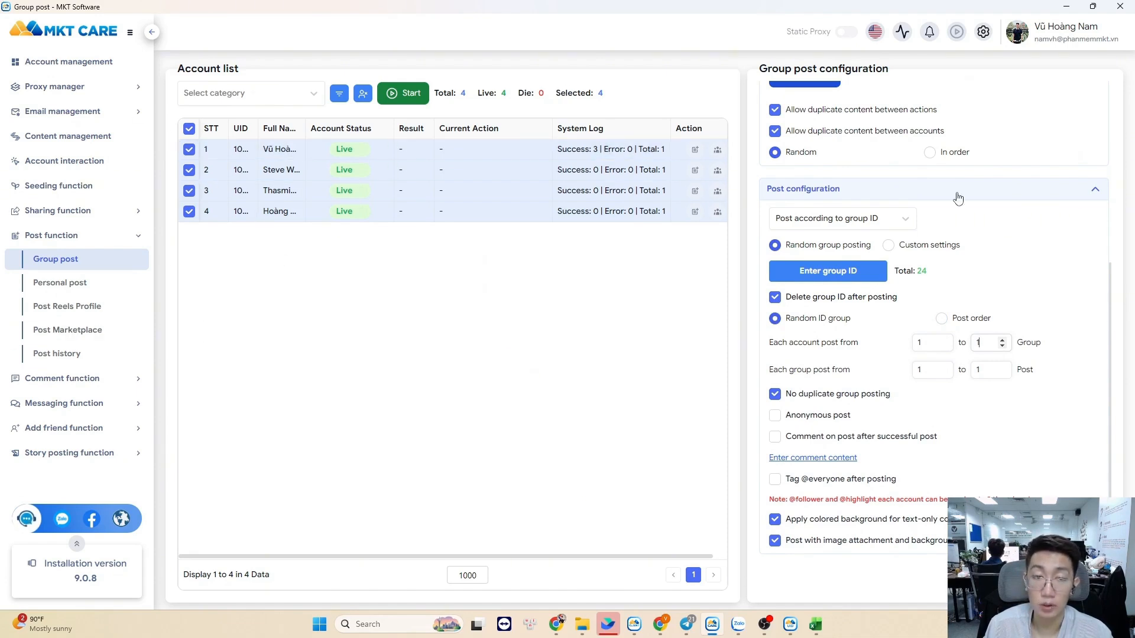
left_click(412, 95)
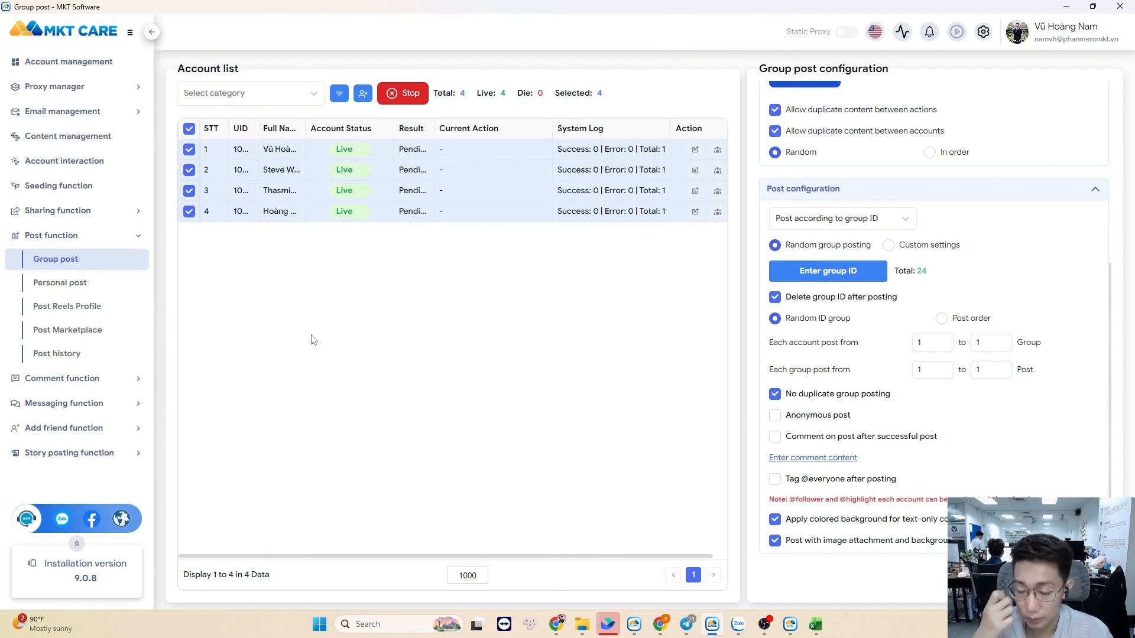
Once all four accounts report Success 1, Error 0, bring up the Post history list
mouse_move(670, 617)
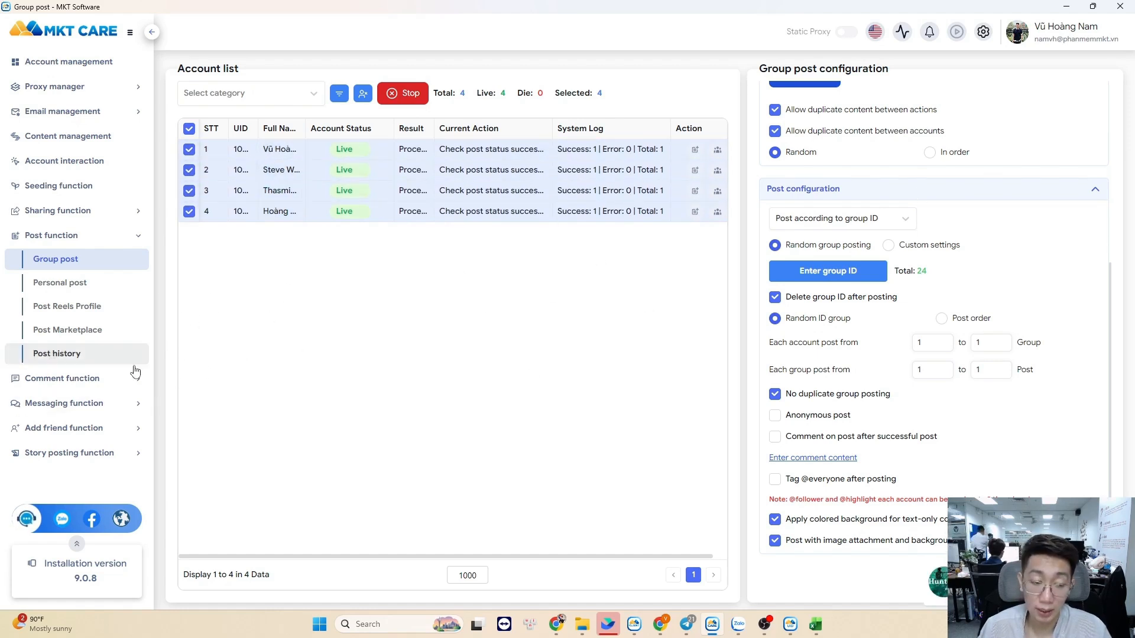
left_click(101, 355)
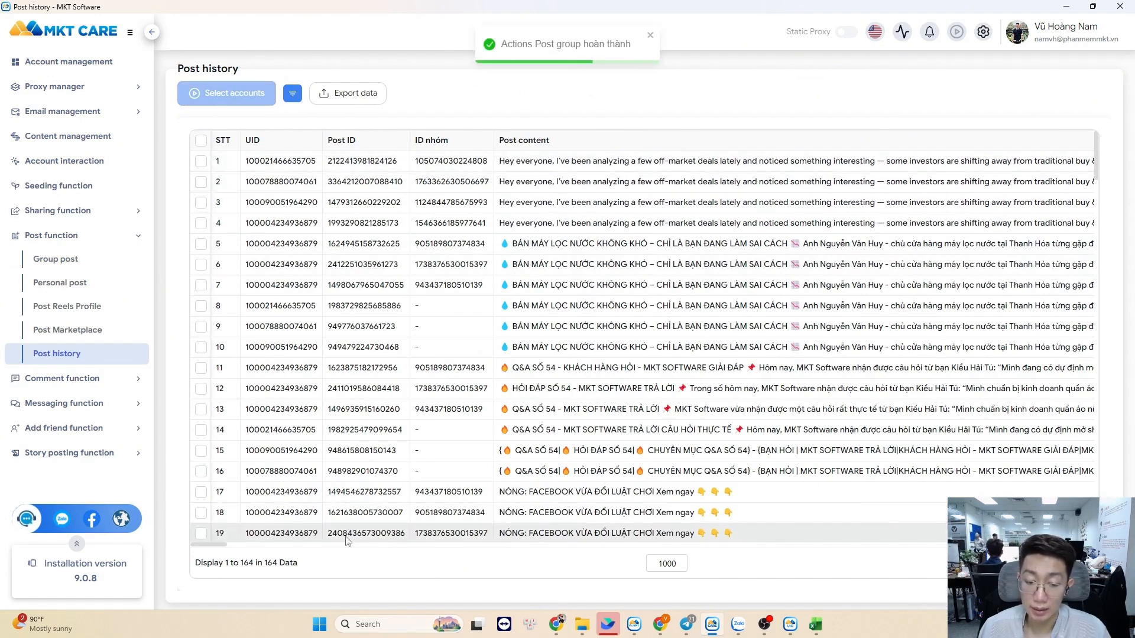
Copy the newest post's link from history and load it in a new Chrome tab
scroll(256, 504, "right", 10)
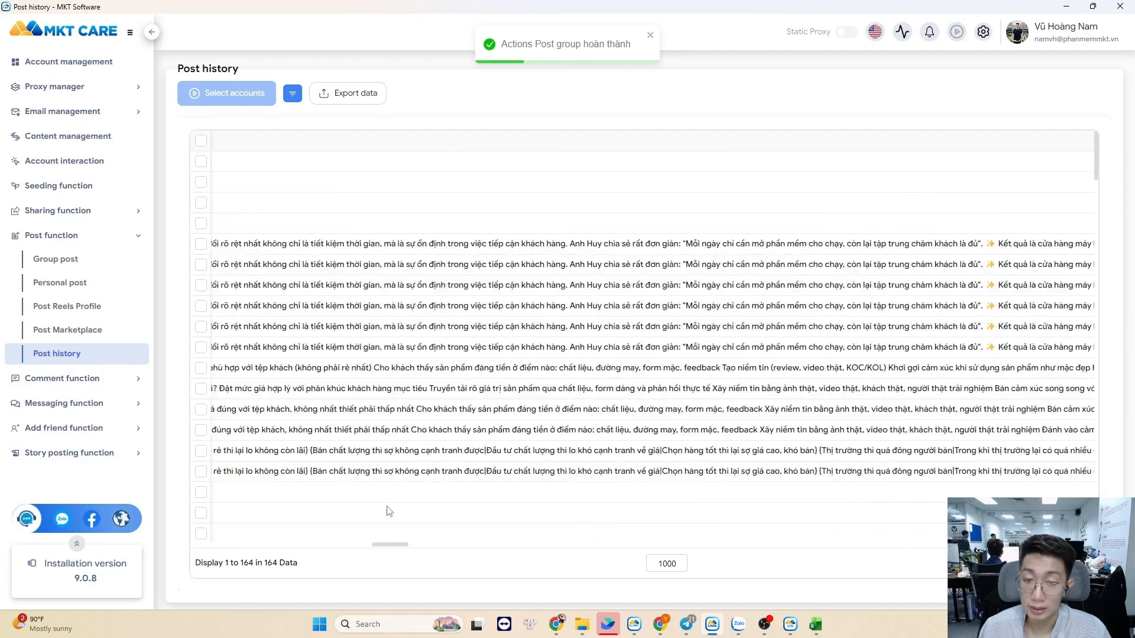
scroll(256, 504, "right", 15)
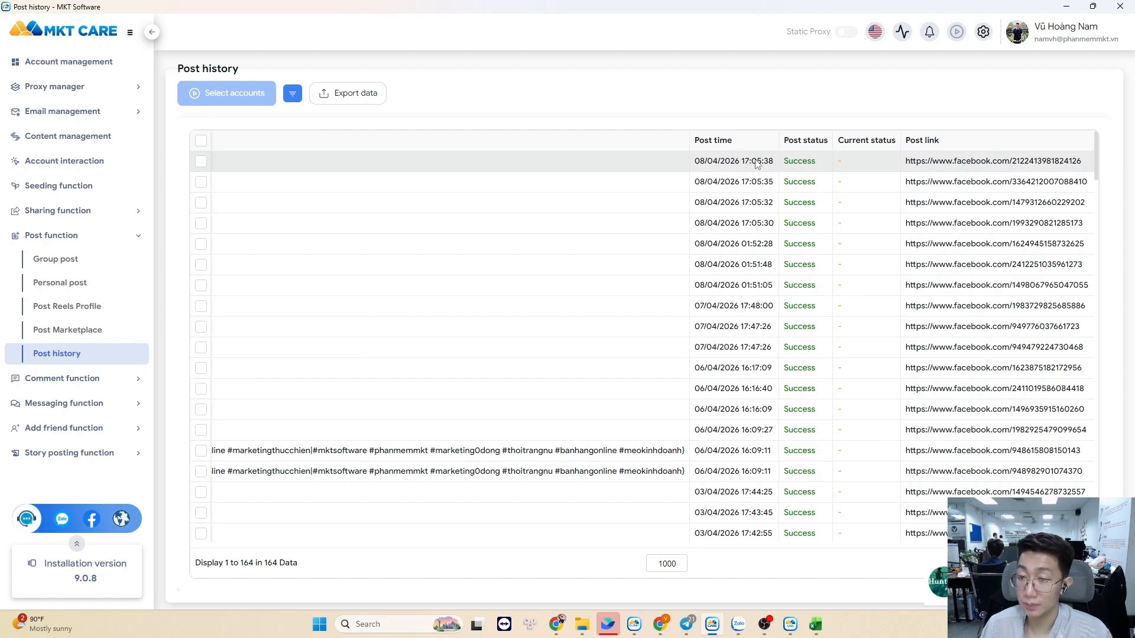
right_click(695, 166)
left_click(730, 198)
key("alt+Tab")
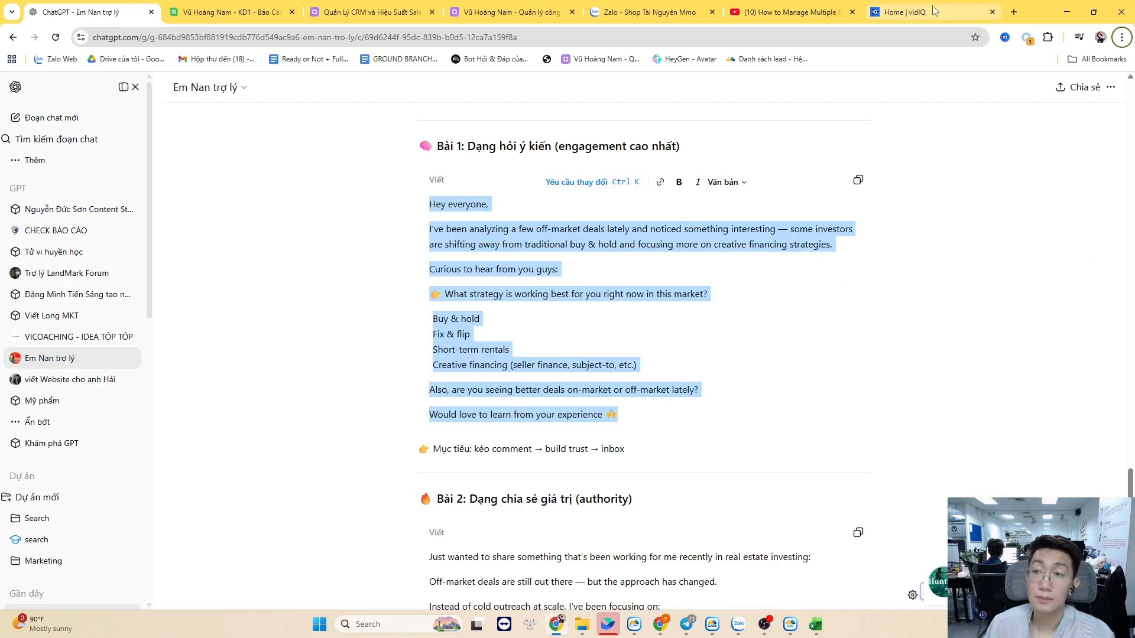
left_click(1013, 12)
key("ctrl+v")
key("Return")
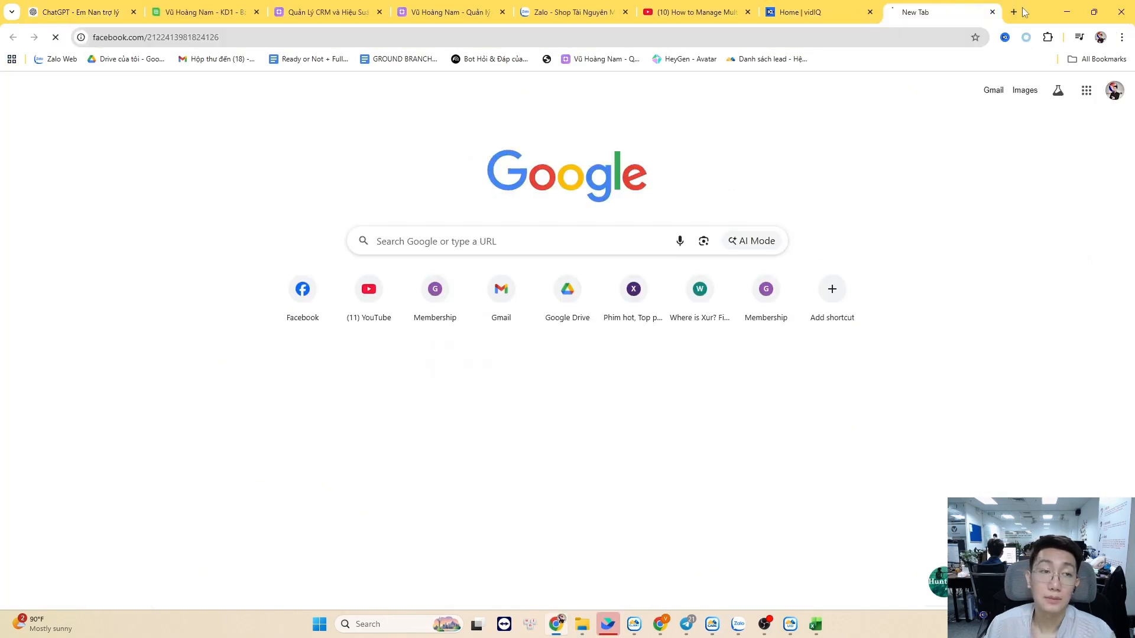
Load the second history post's link in Chrome's address bar
key("alt+Tab")
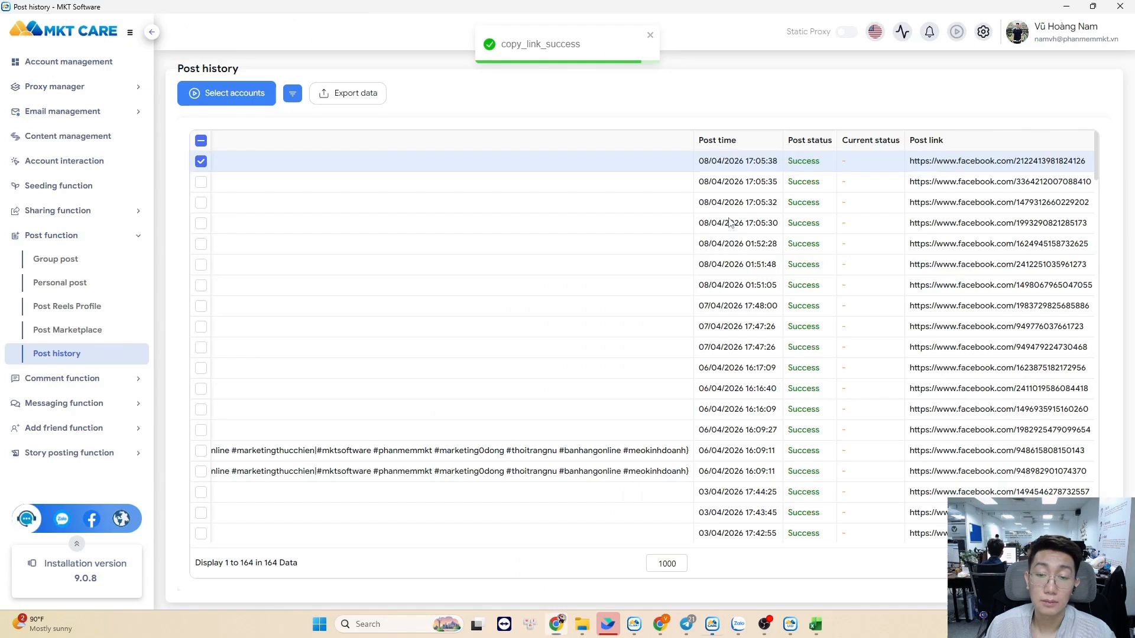
left_click(406, 182)
right_click(405, 182)
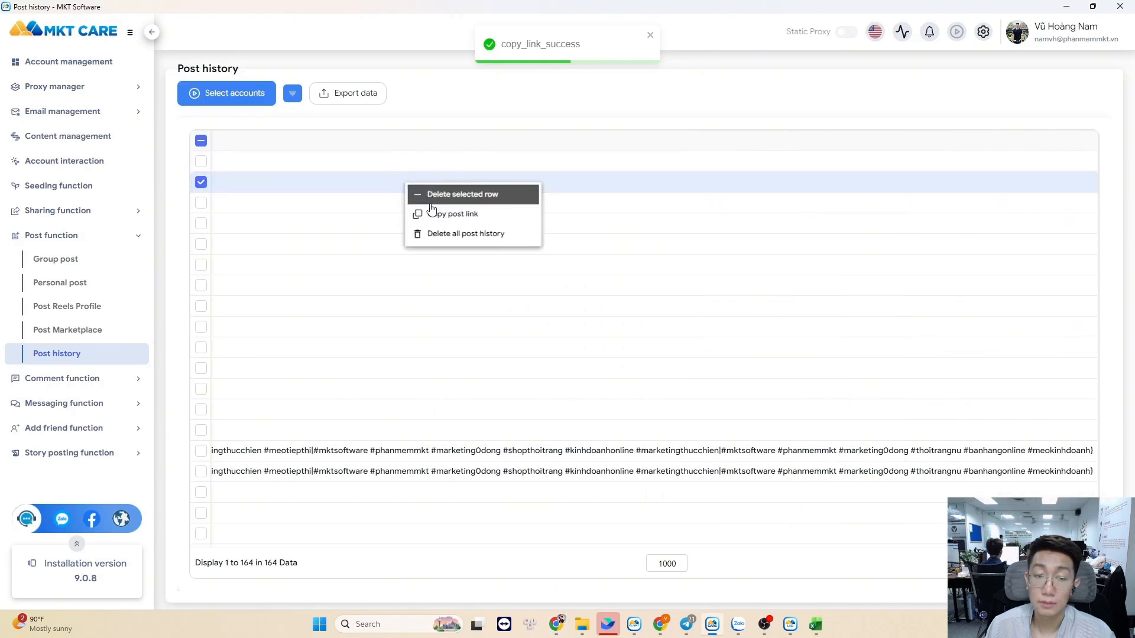
key("alt+Tab")
left_click(315, 38)
key("ctrl+v")
key("Return")
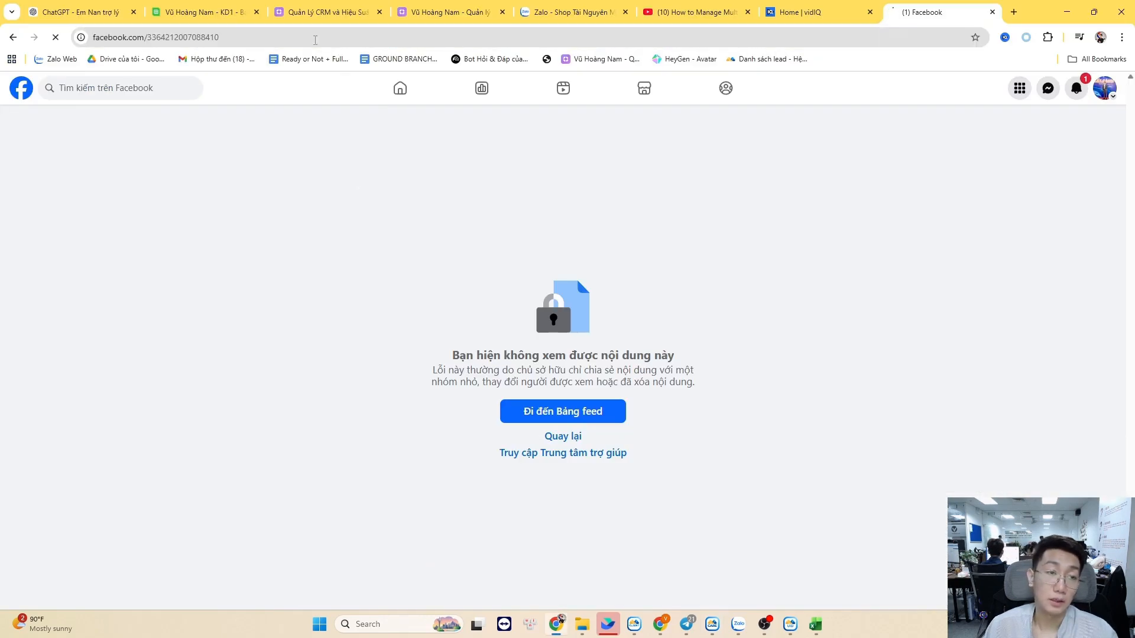
Copy the third post's link and load it in Chrome
key("alt+Tab")
left_click(232, 203)
right_click(232, 203)
left_click(277, 233)
key("alt+Tab")
left_click(284, 38)
key("ctrl+v")
key("Return")
Copy the fourth post's link and load it, showing the pending Real Estate Investors post
key("alt+Tab")
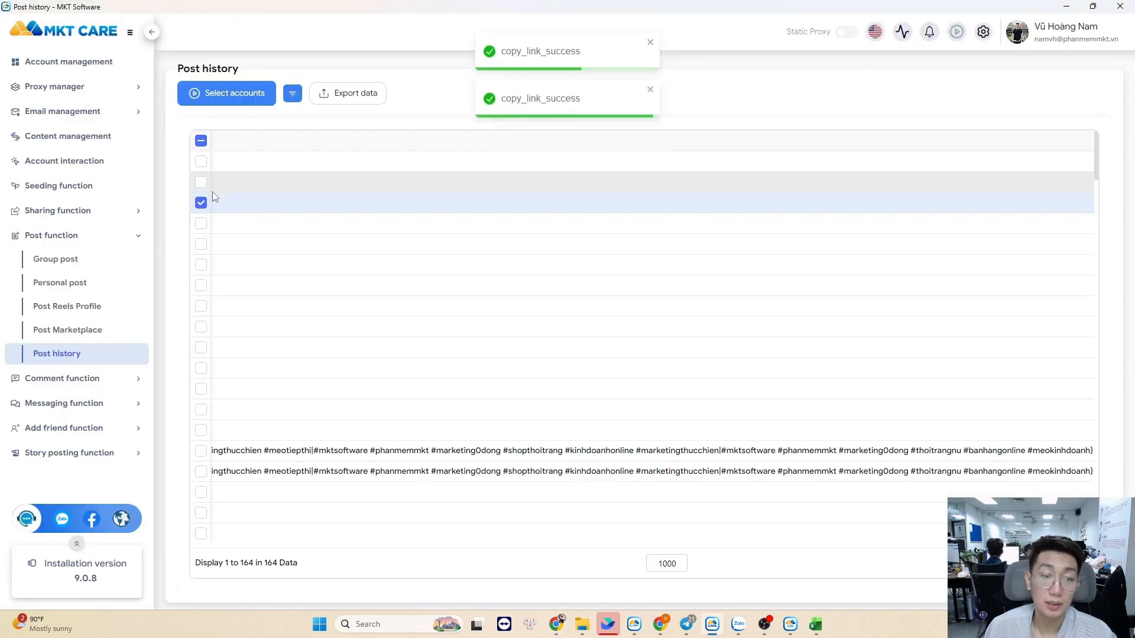
left_click(220, 224)
right_click(223, 226)
left_click(253, 258)
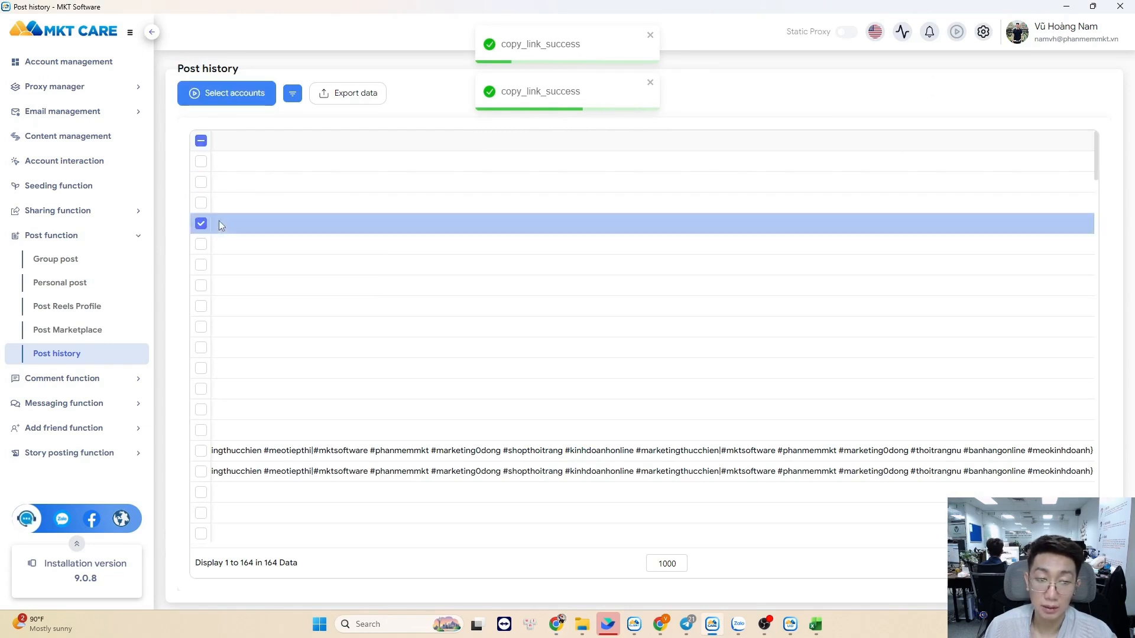
right_click(253, 225)
left_click(271, 257)
key("alt+Tab")
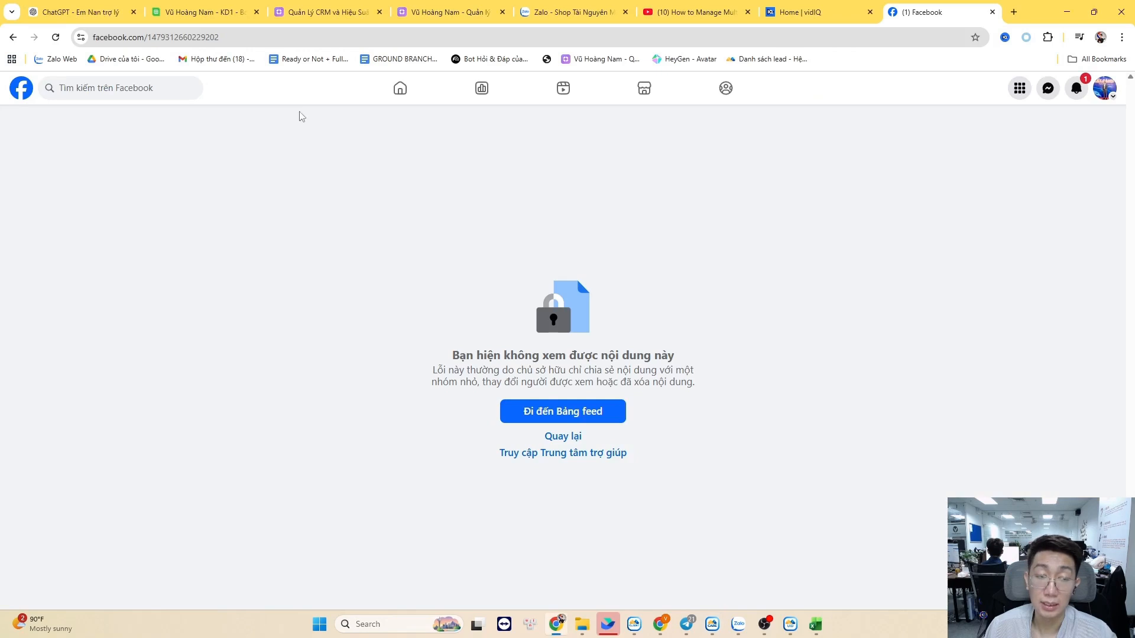
left_click(310, 38)
key("ctrl+v")
key("Return")
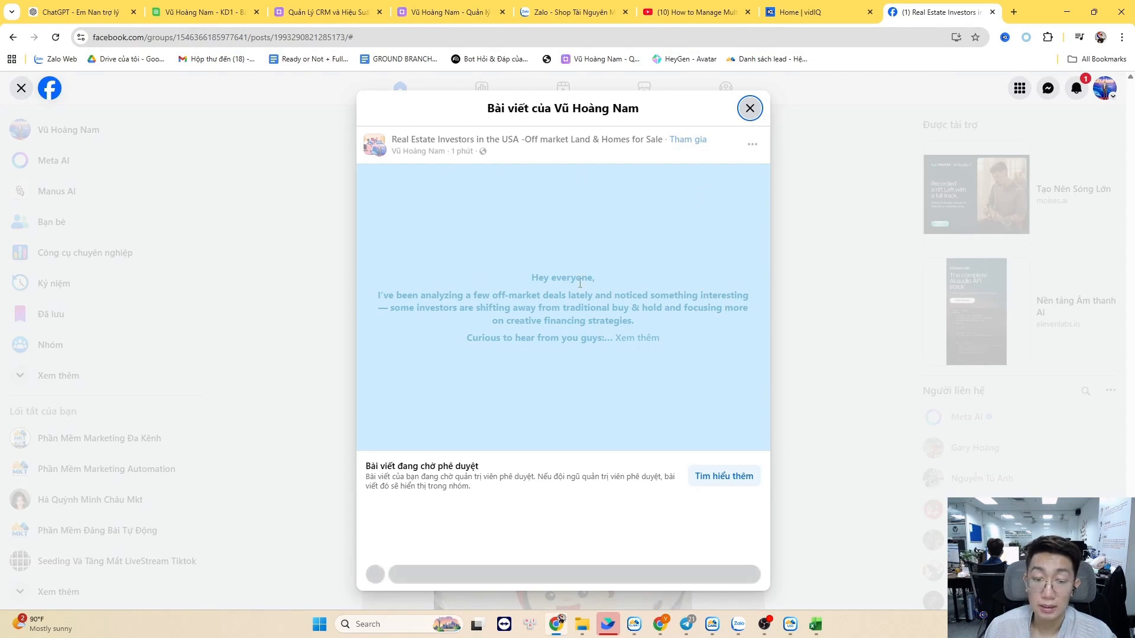
Expand the pending investor post with Xem thêm and review its full text
left_click_drag(506, 248, 690, 373)
mouse_move(495, 143)
left_click_drag(514, 270, 669, 345)
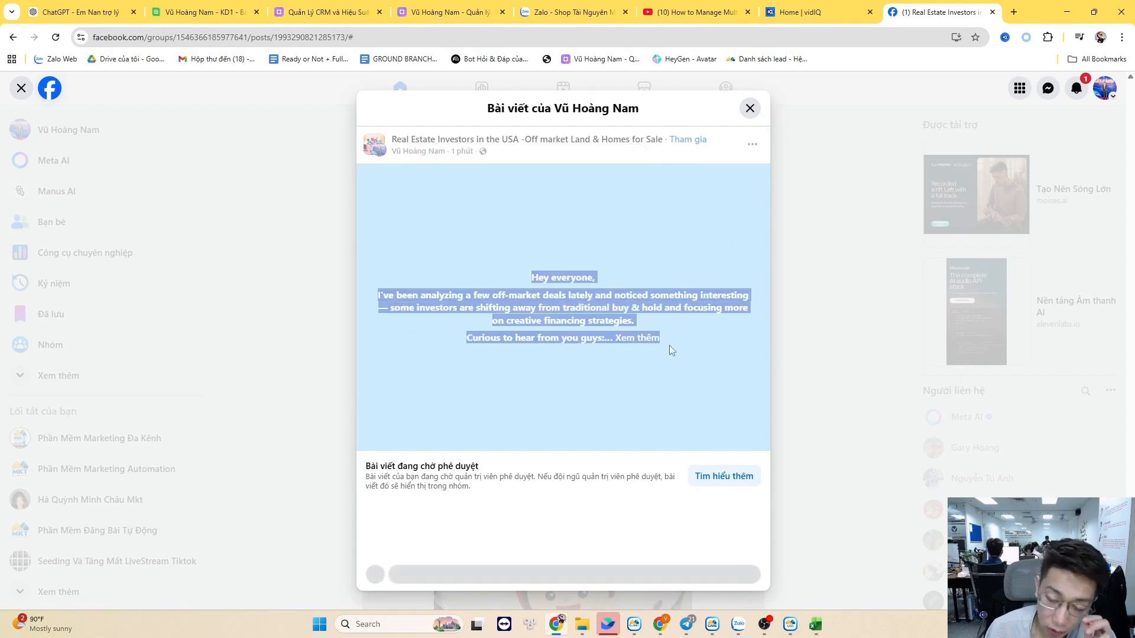
left_click(641, 338)
left_click_drag(520, 197, 707, 381)
left_click(444, 193)
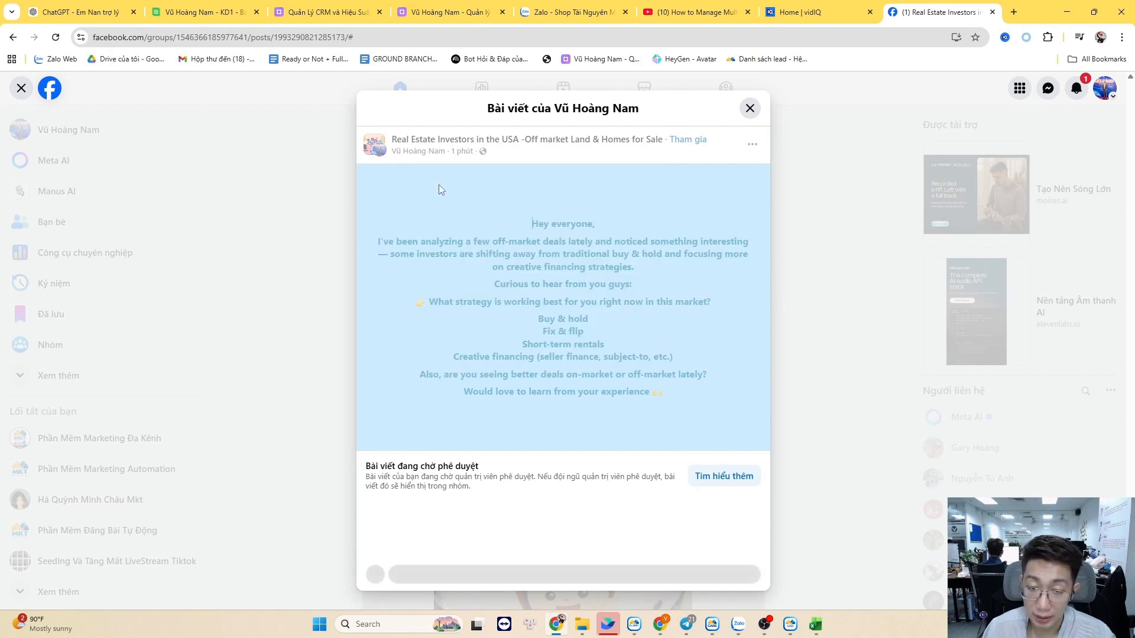
left_click_drag(507, 188, 735, 377)
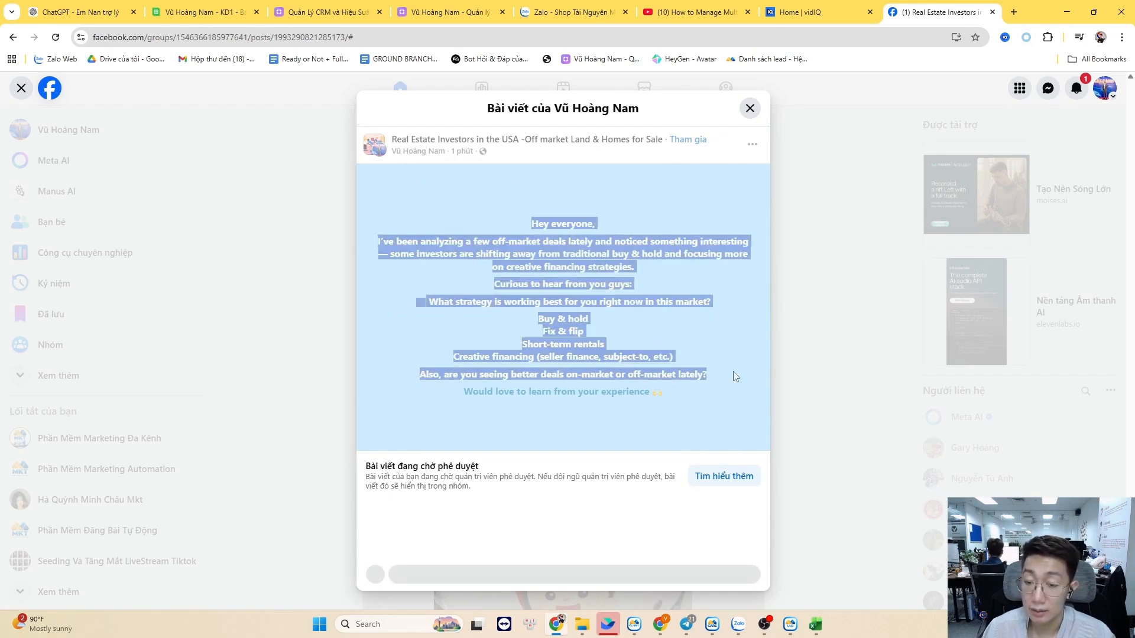
left_click(745, 363)
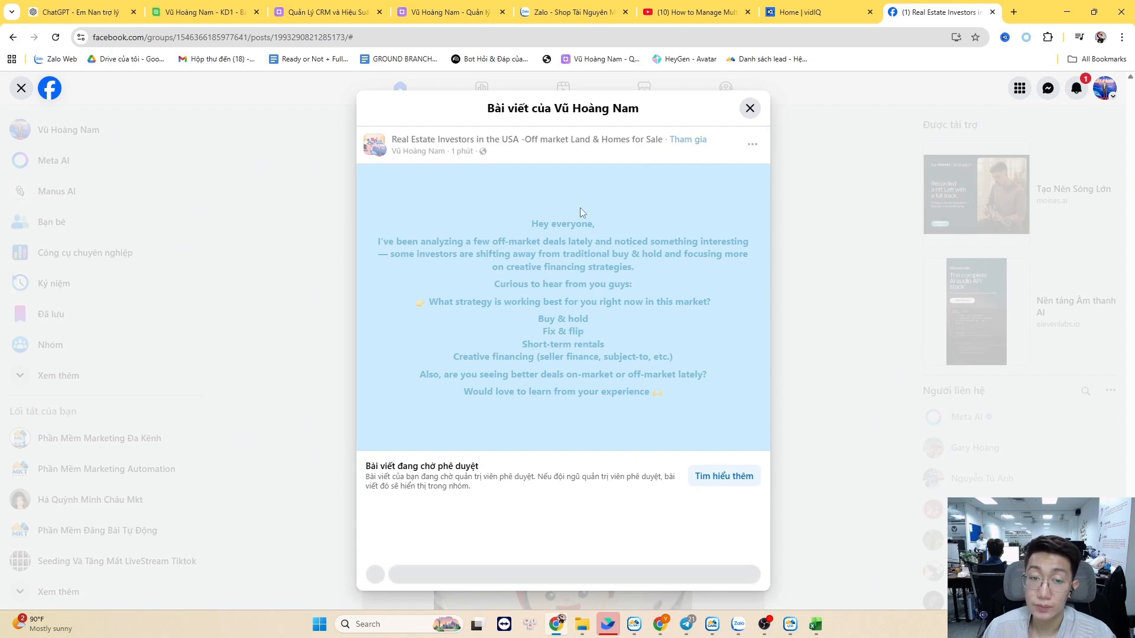
left_click_drag(435, 160, 403, 152)
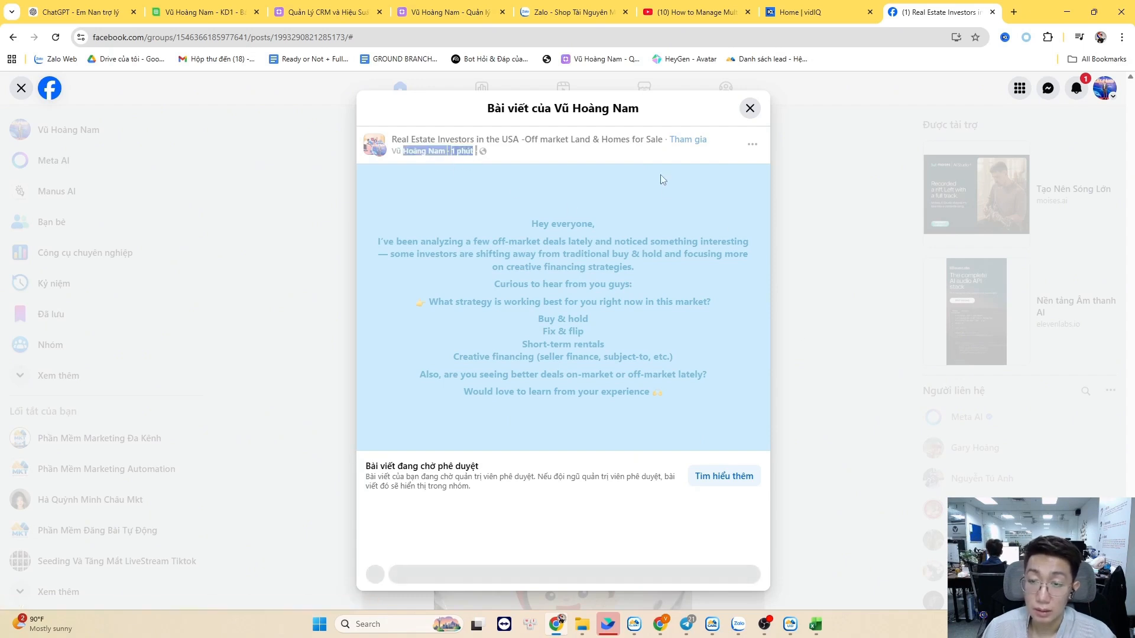
Close the Facebook post and return to MKT Care's post history
left_click(743, 111)
key("alt+Tab")
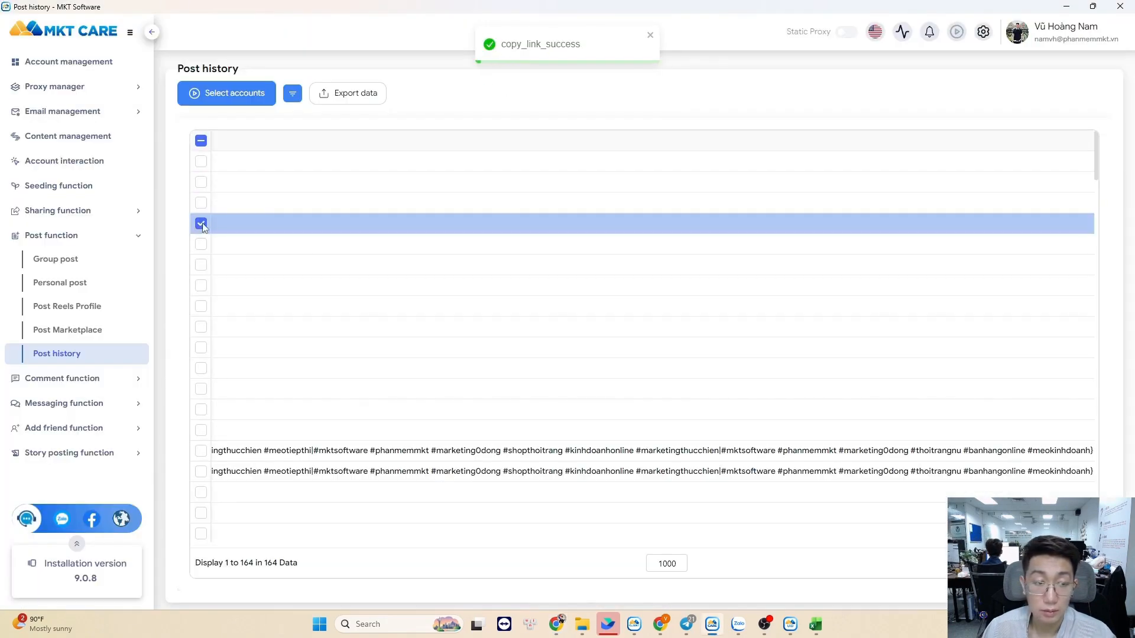
left_click(201, 223)
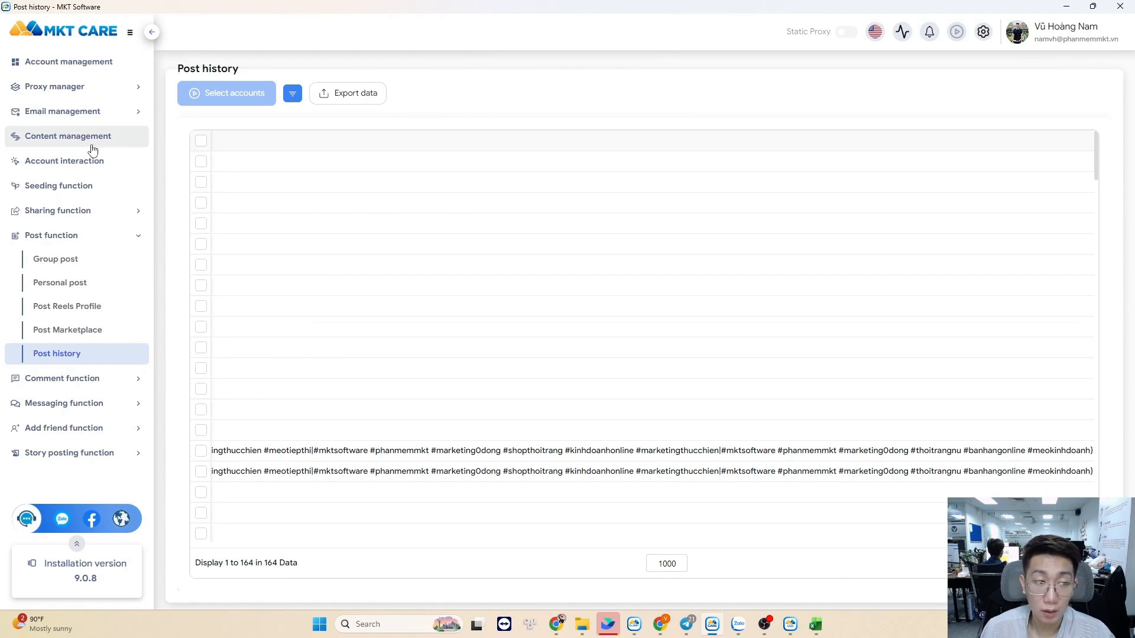
Go to Comment under Comment function in the sidebar
left_click(65, 378)
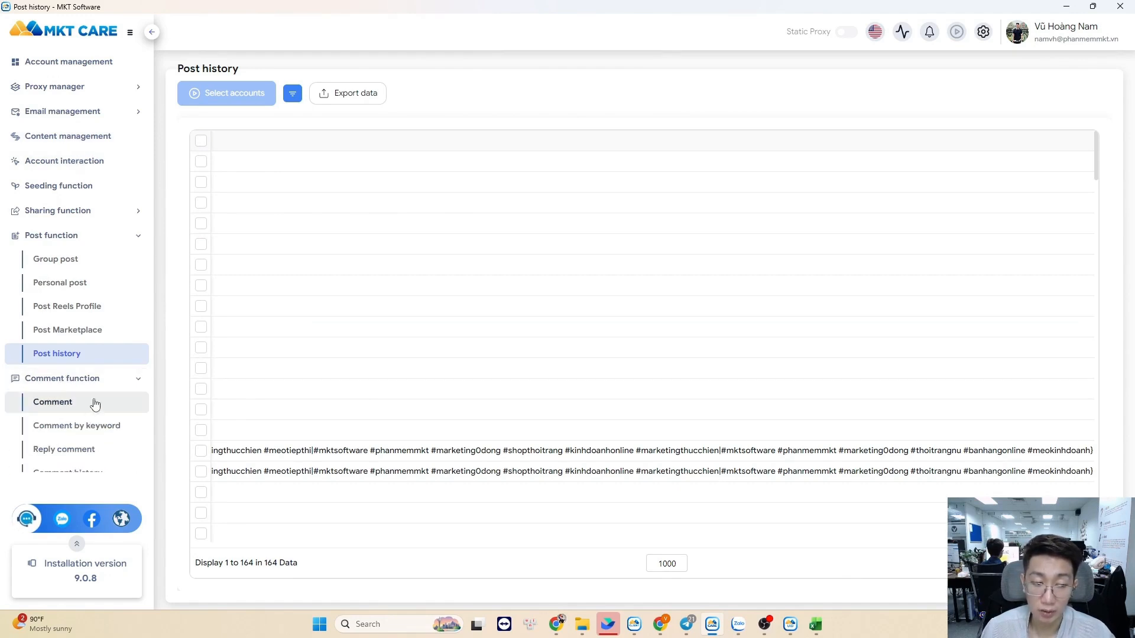
left_click(93, 403)
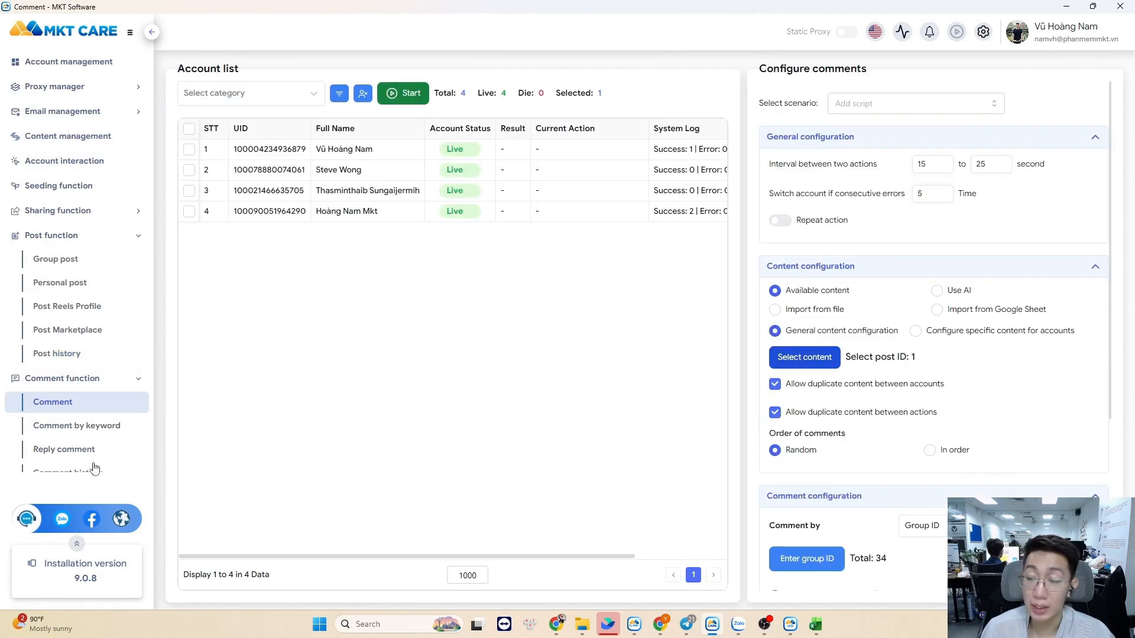